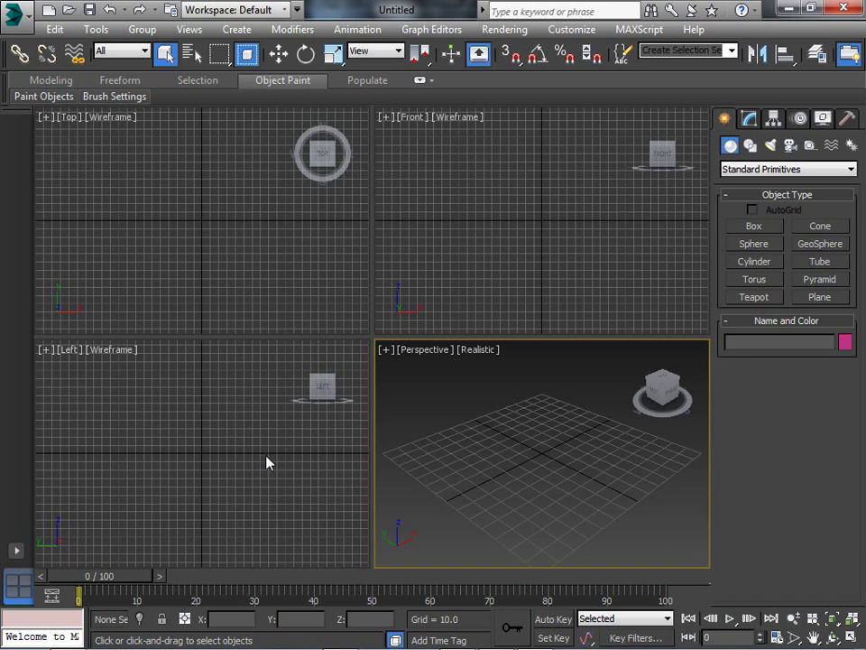
Open the VAC voice-command tool's options in the system tray and check which profile is loaded.
click(65, 96)
mouse_move(813, 642)
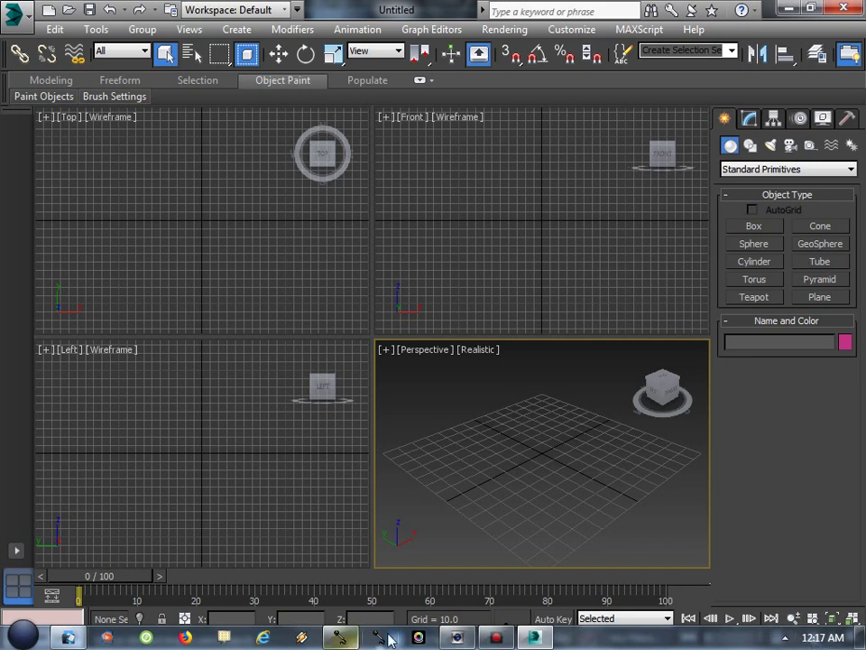
click(786, 637)
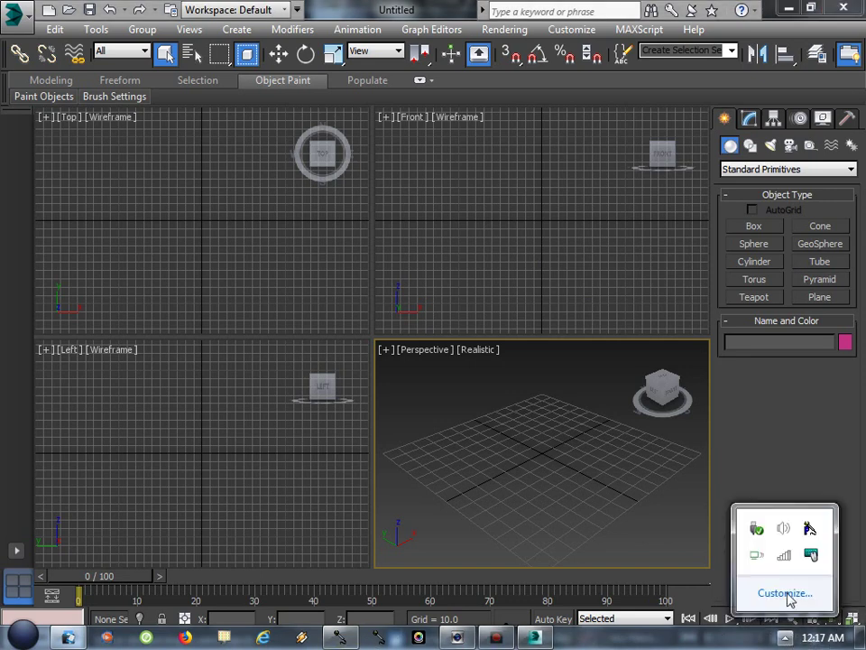
right_click(810, 553)
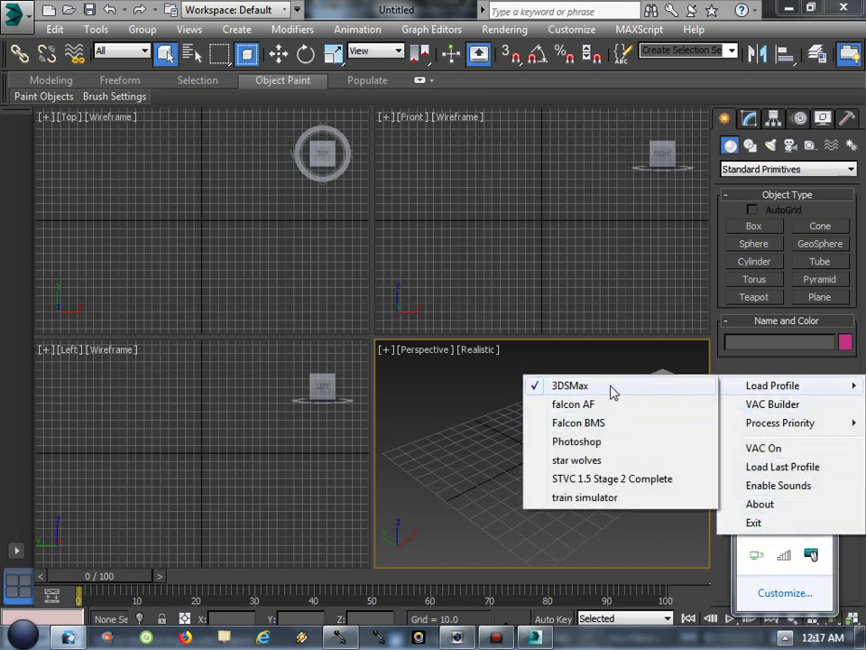
click(723, 449)
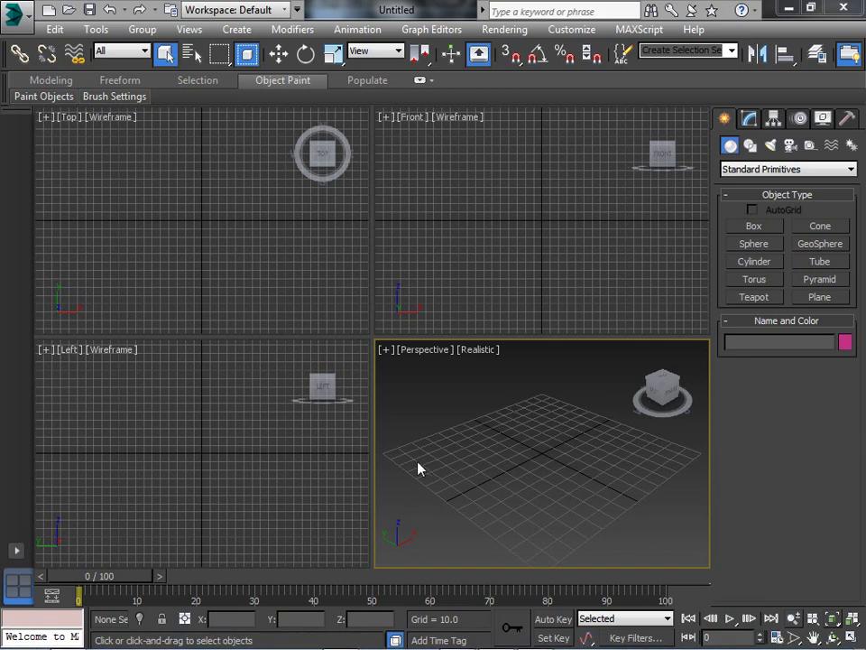
Leave the Hose tool and maximize the Perspective viewport.
key(alt+h)
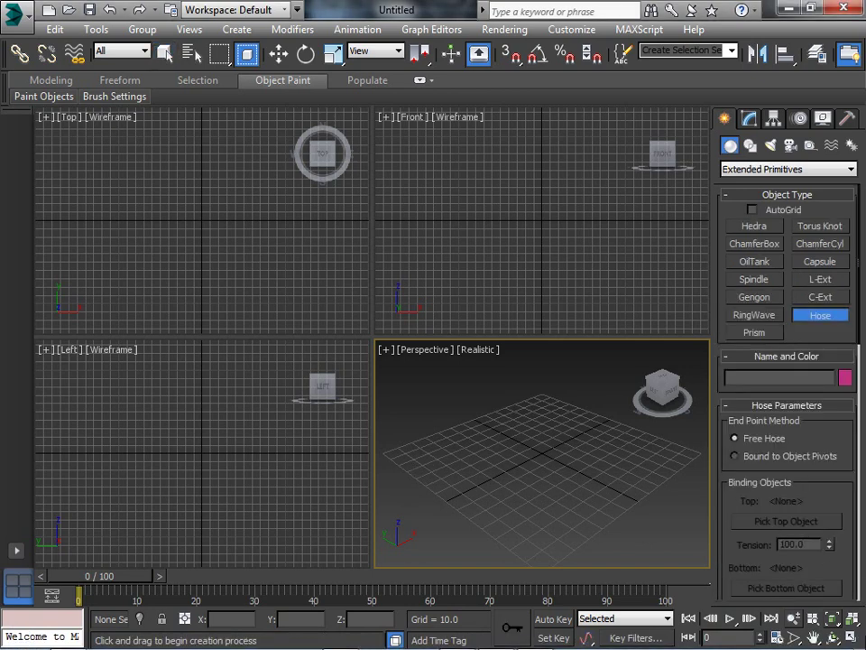
click(846, 636)
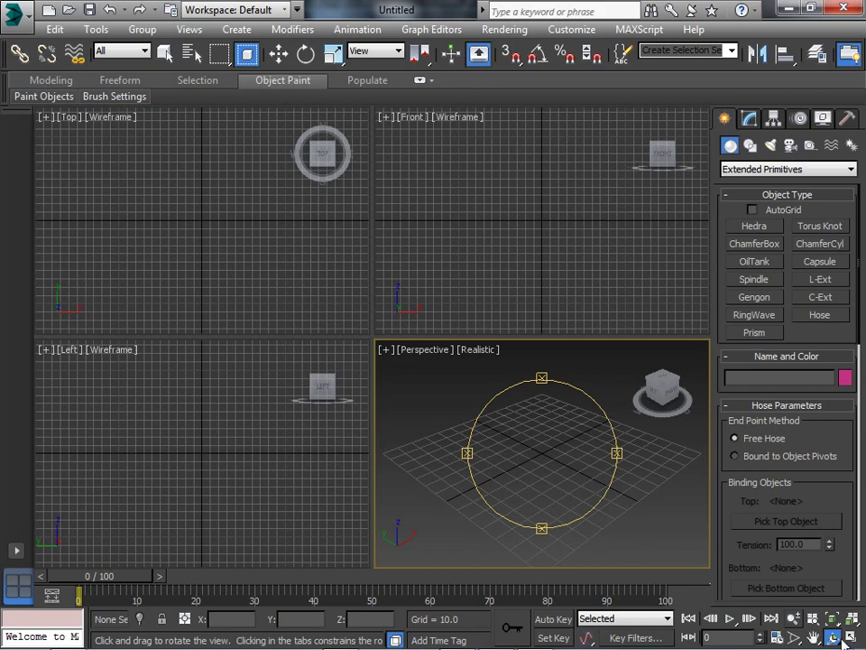
key(alt+w)
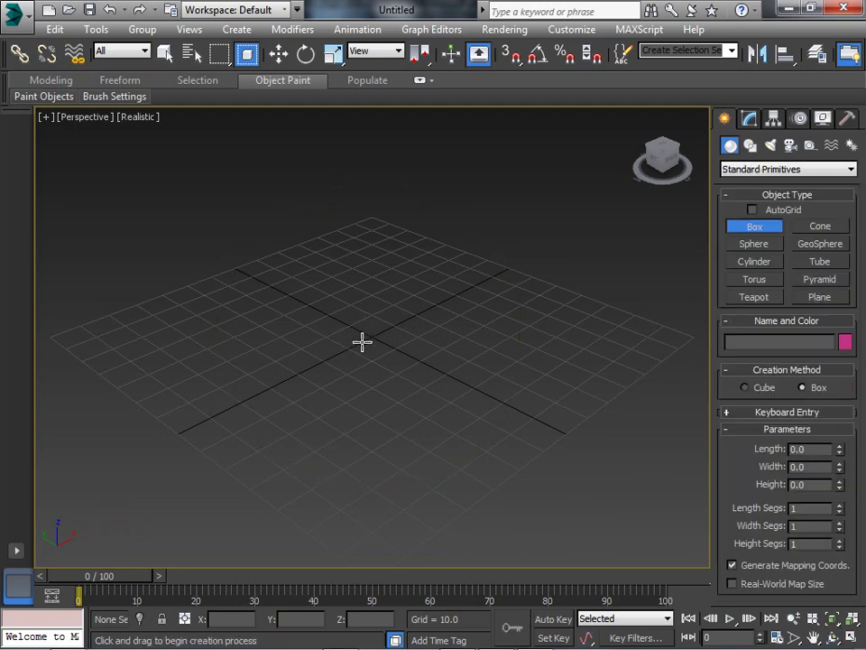
Create a box about 43 long, 51 wide and 6 high, and convert it to an editable poly for polygon editing.
drag(362, 340, 567, 324)
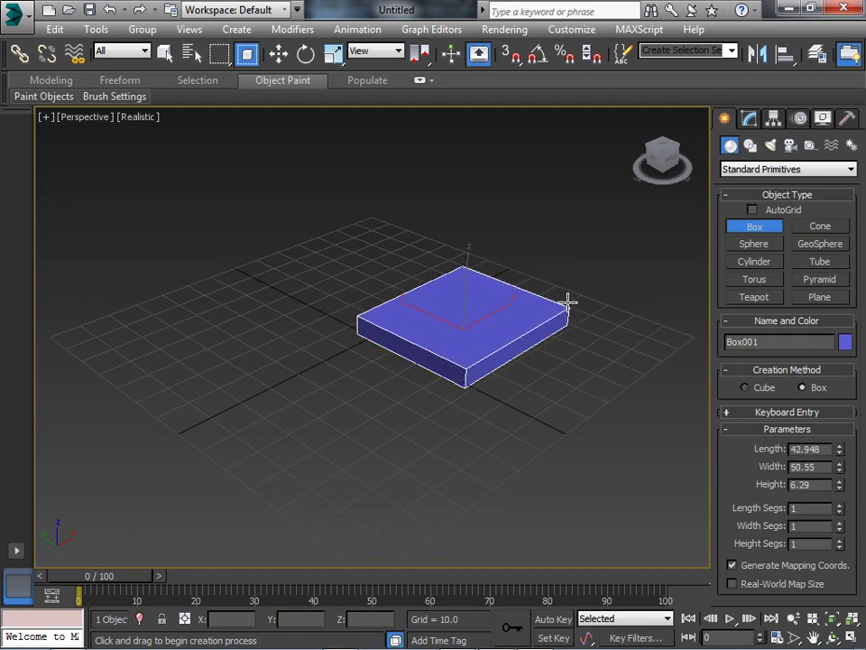
click(570, 302)
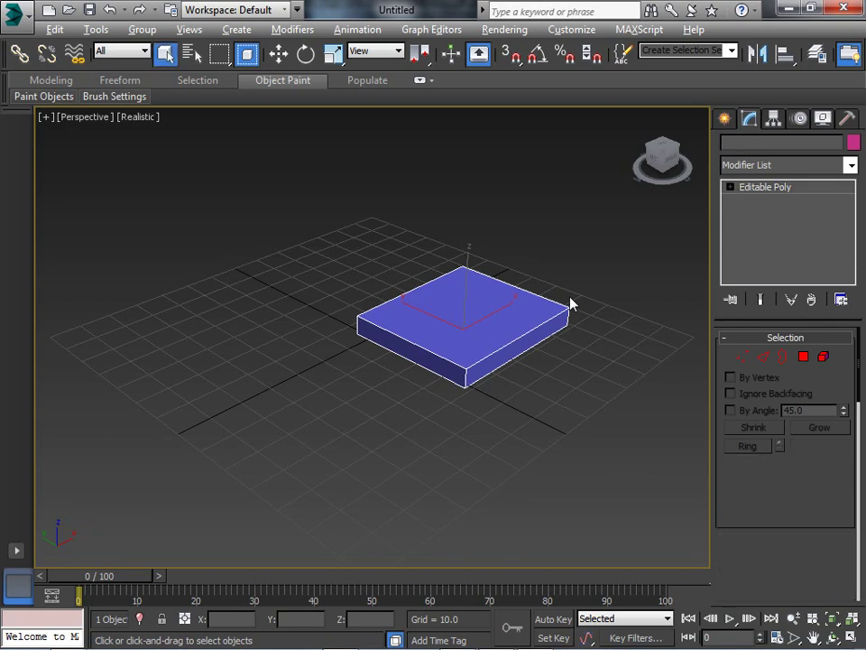
click(804, 357)
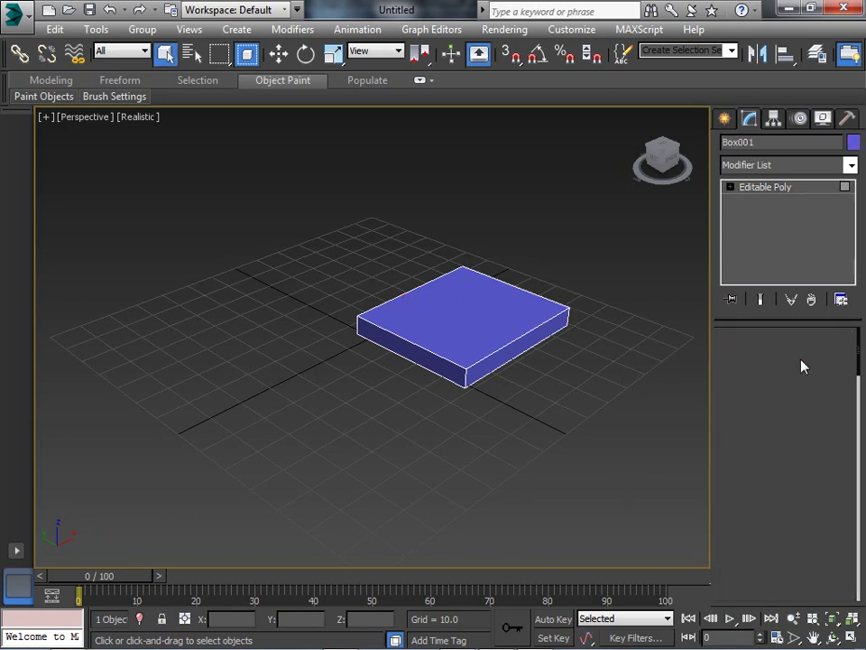
Inset the box's top polygon slightly and extrude the inner face upward into a raised block.
click(458, 315)
alt+click(470, 309)
click(486, 313)
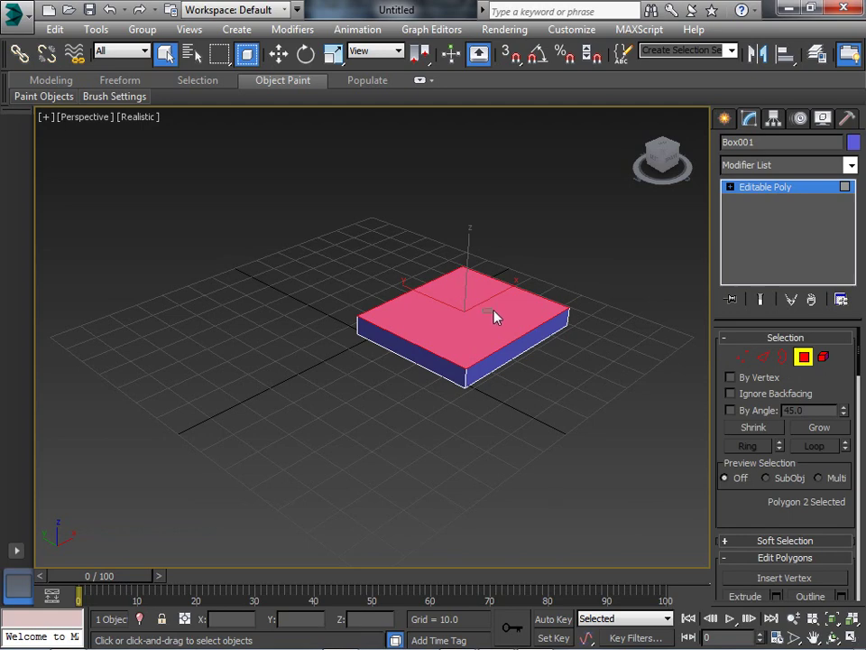
alt+click(491, 310)
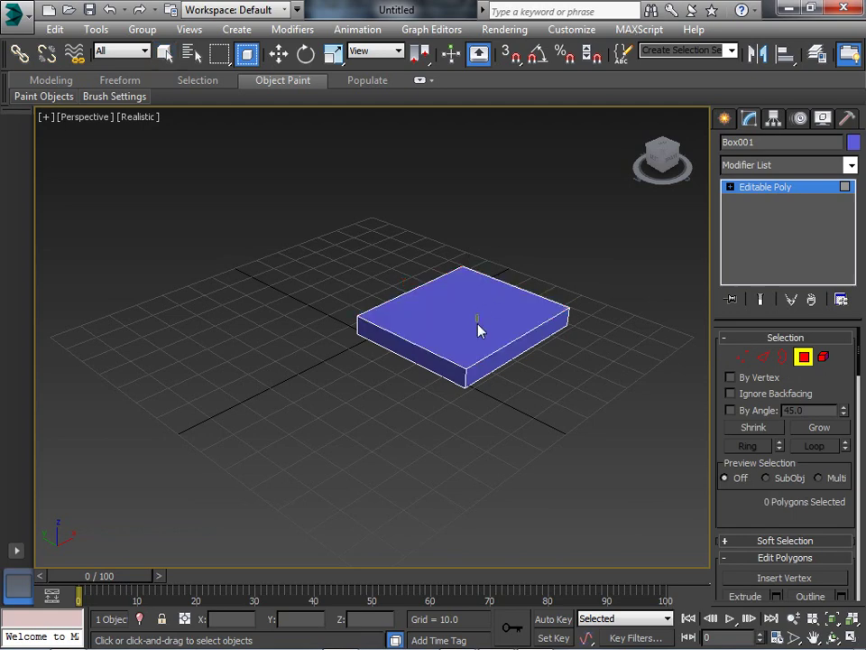
click(451, 351)
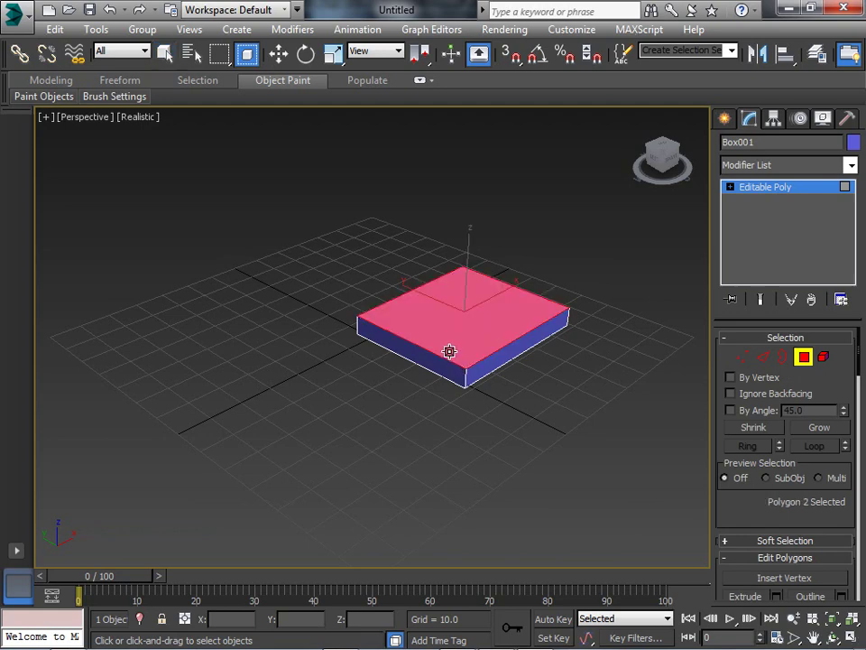
drag(448, 341, 454, 327)
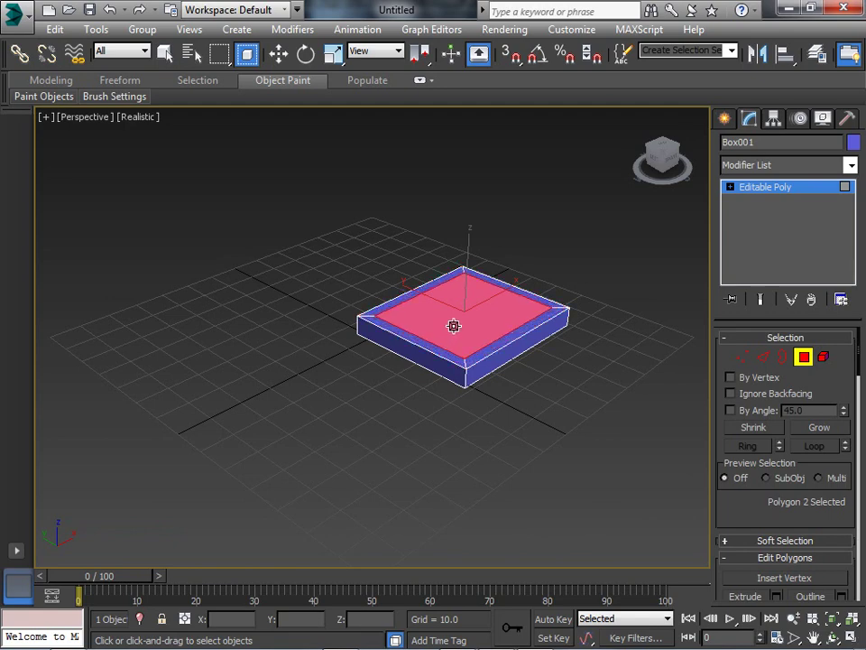
key(alt+e)
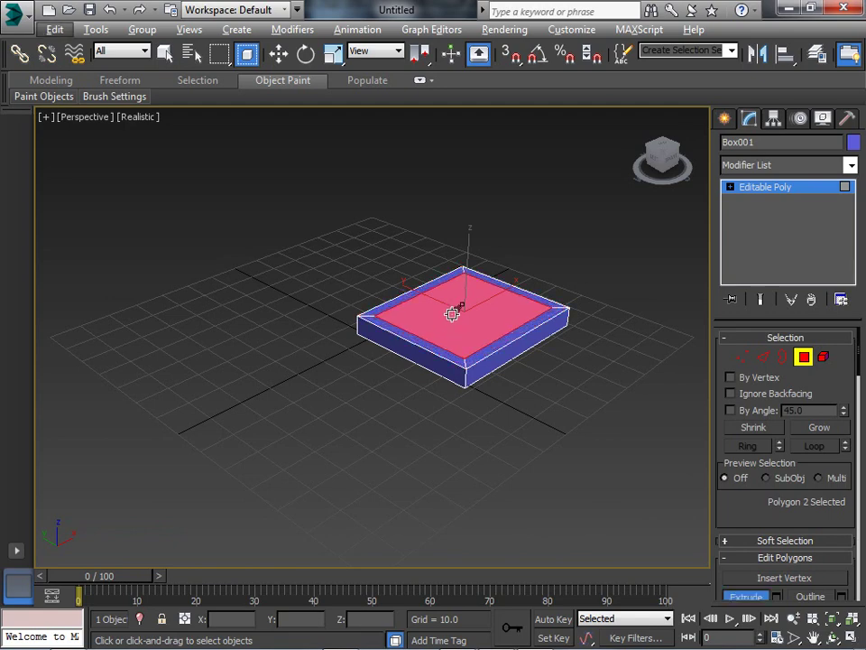
drag(453, 322, 478, 272)
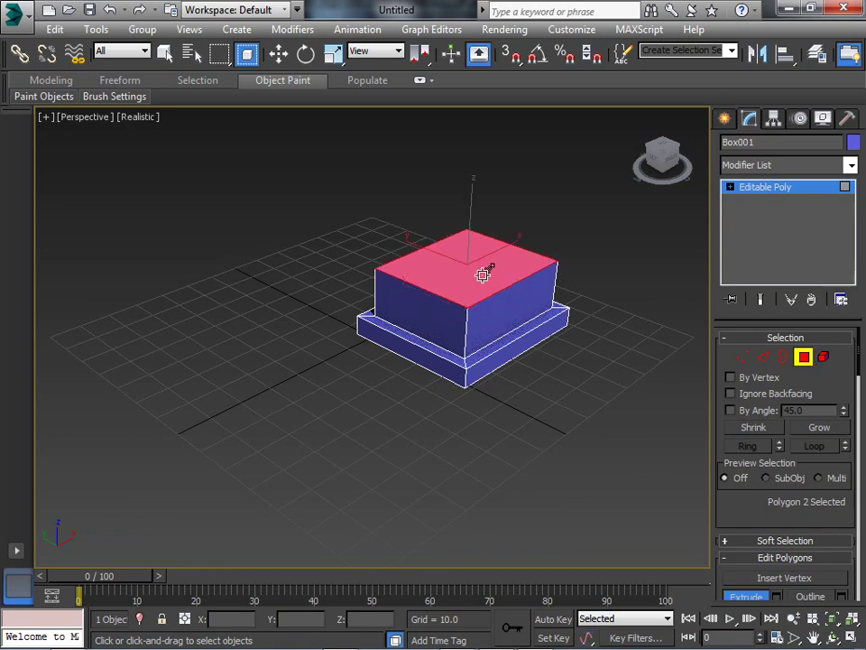
Return to object selection, reselect the extruded box and delete it.
key(ctrl+shift+s)
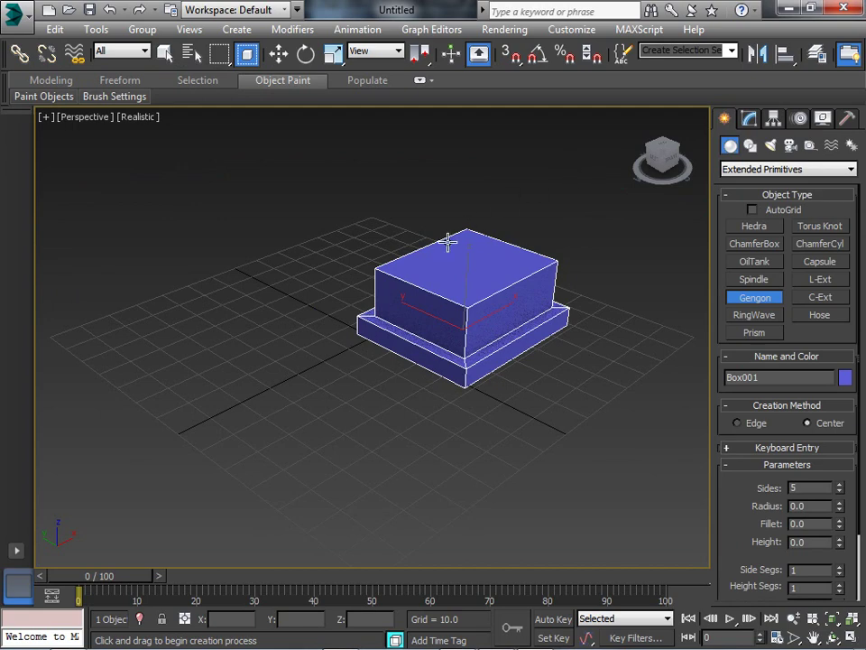
click(166, 53)
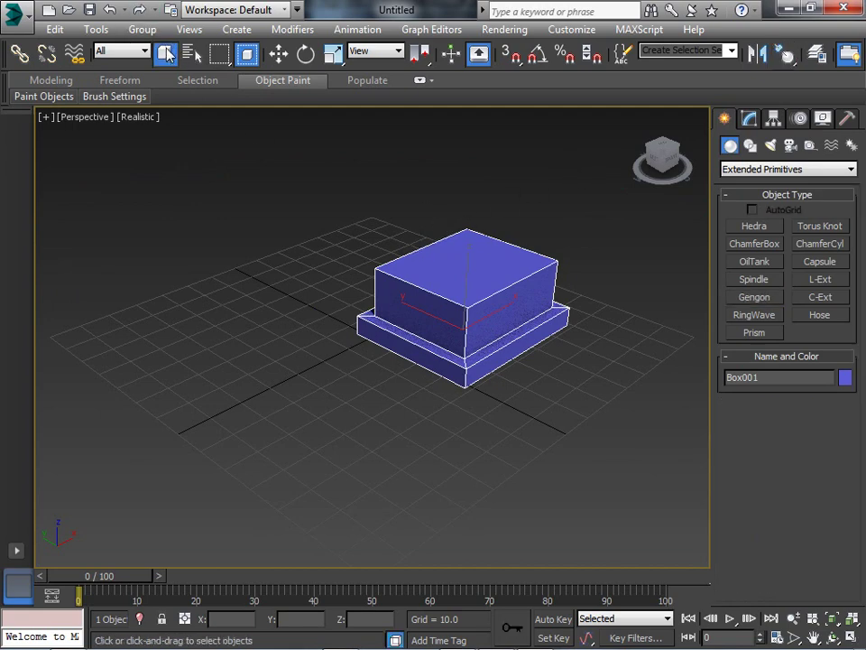
key(ctrl+d)
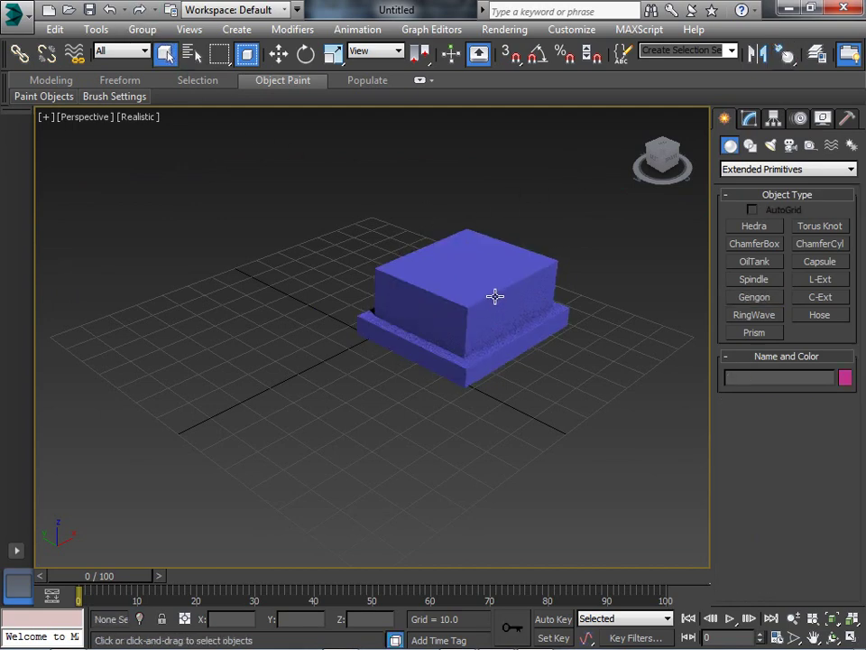
click(470, 285)
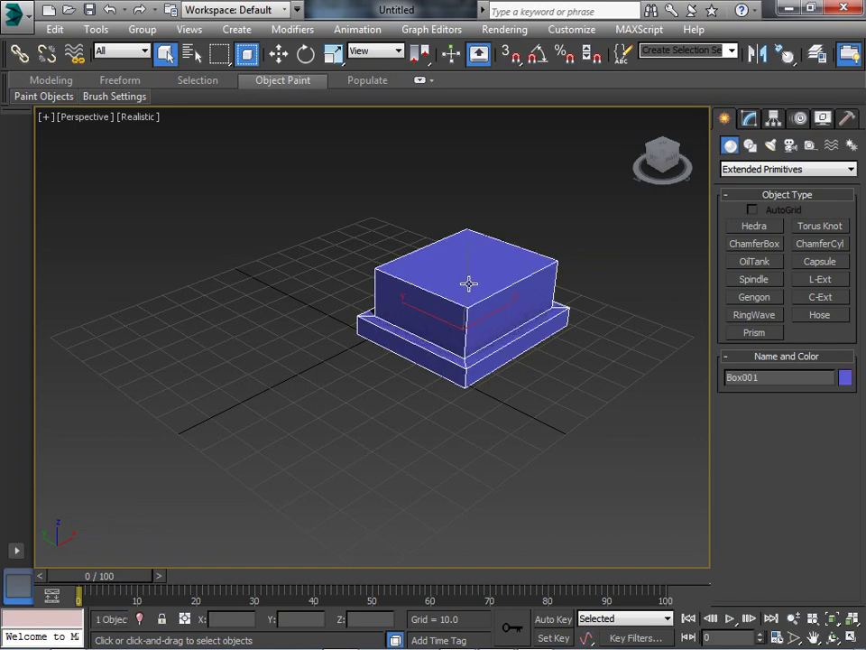
key(Delete)
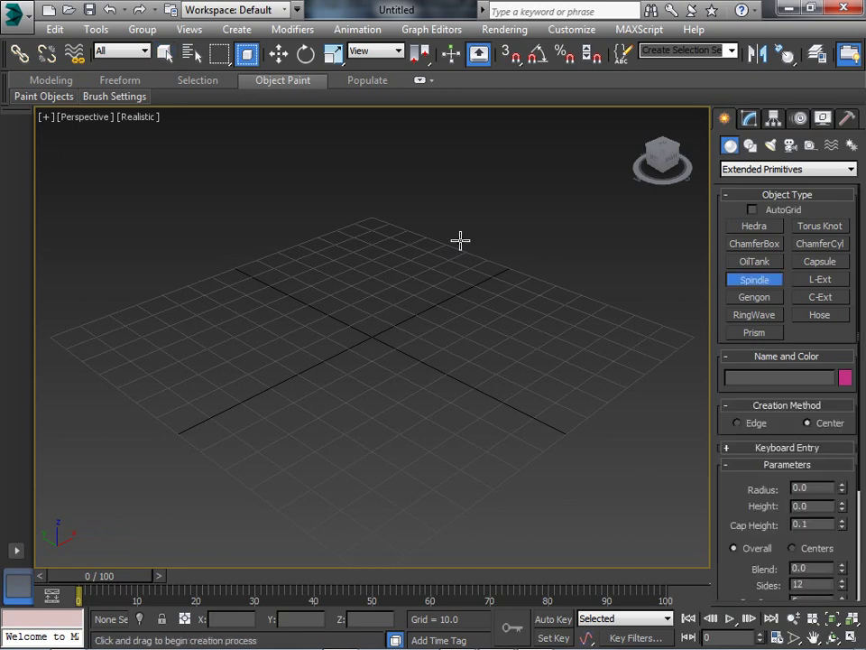
Draw a narrow quad patch across the centre of the grid and undo it.
key(Down)
key(Down)
key(Down)
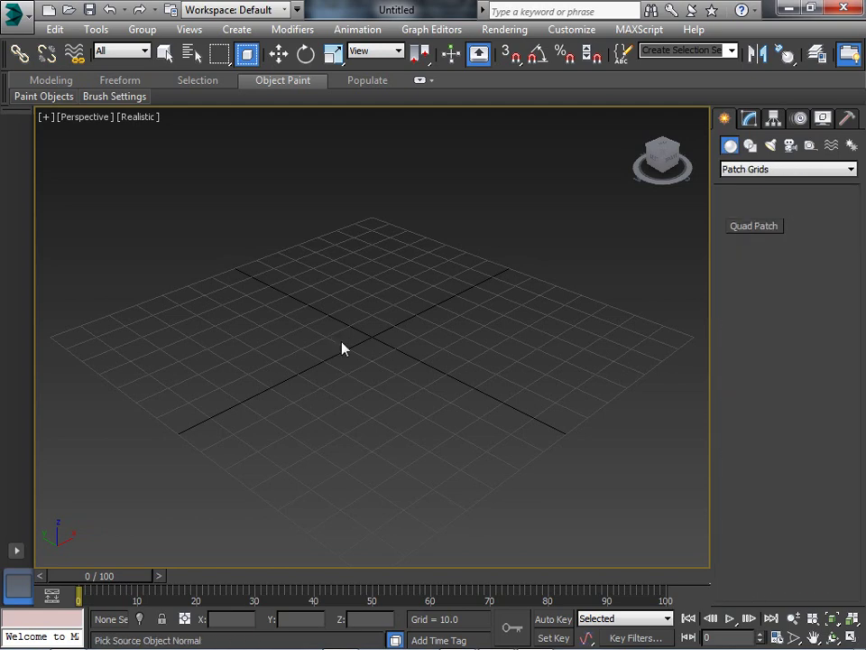
drag(341, 339, 461, 299)
click(417, 274)
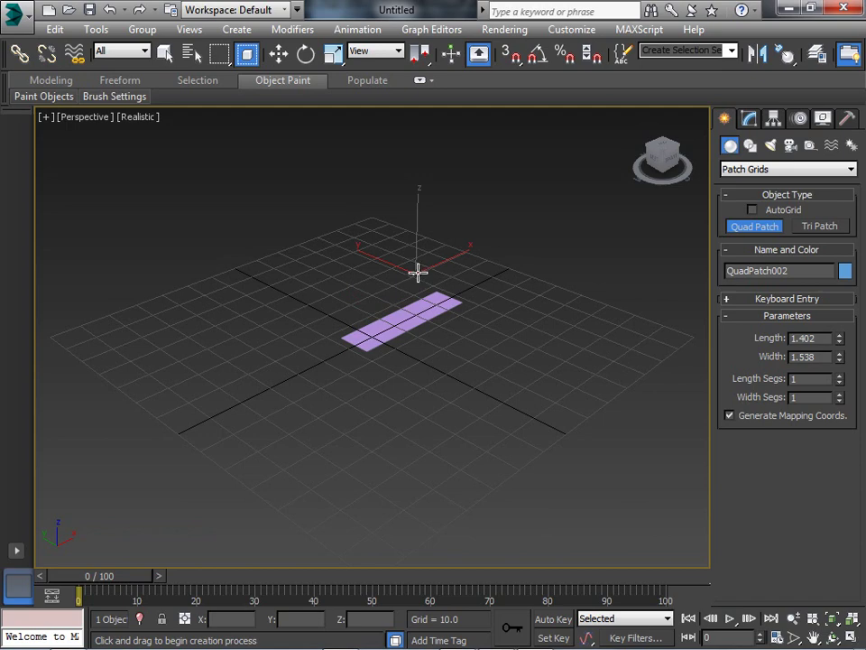
click(405, 320)
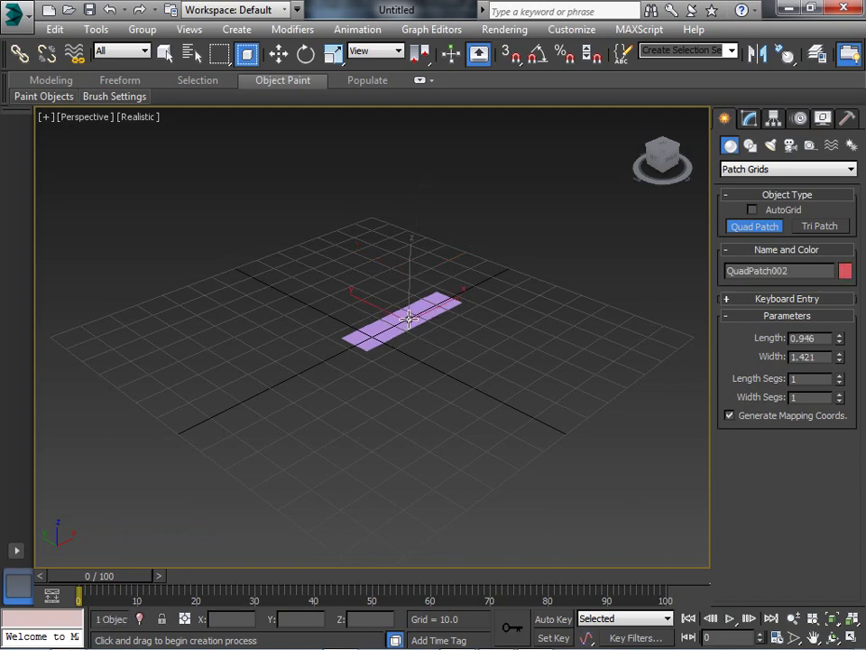
click(409, 319)
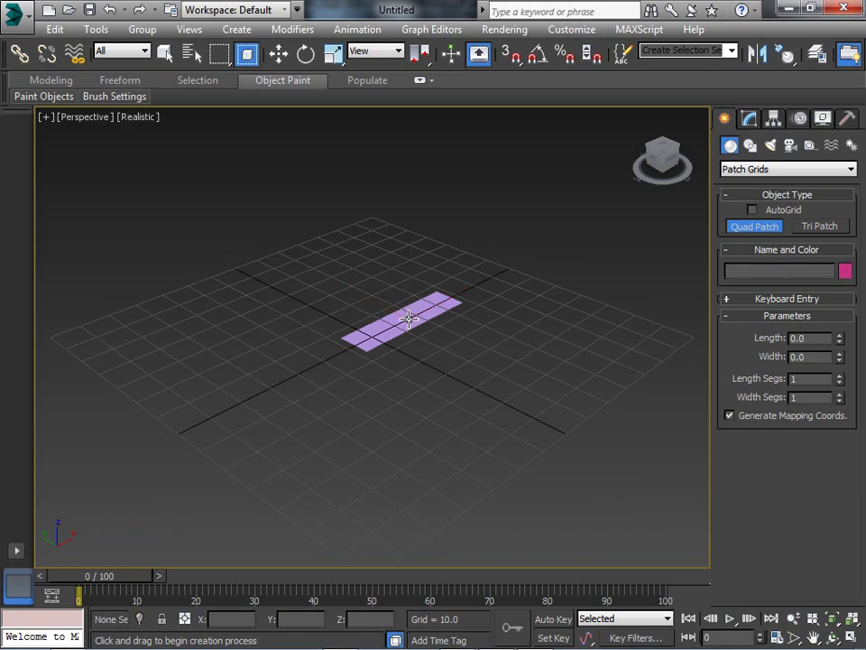
right_click(409, 319)
key(ctrl+z)
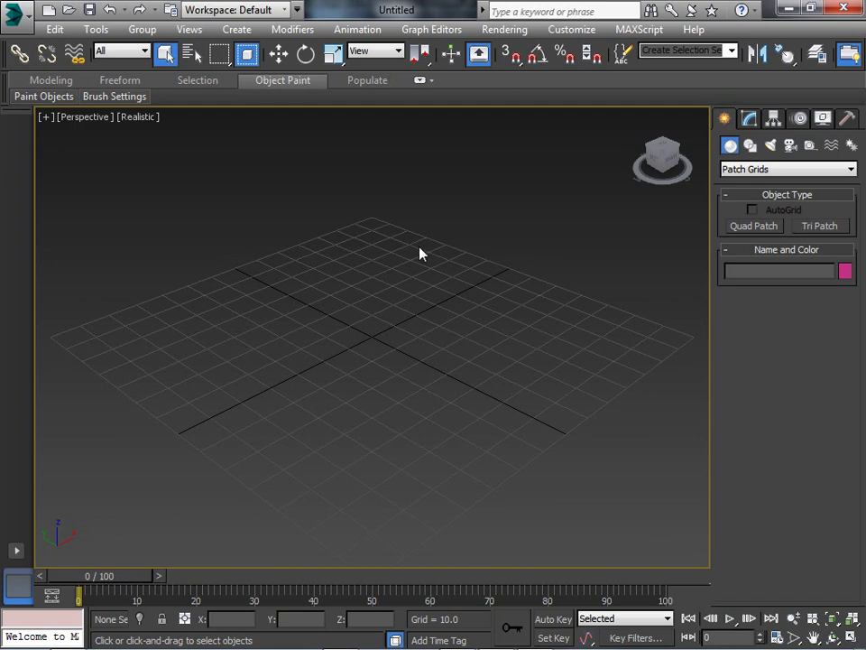
Create a torus near the grid centre with radii of about 127 and 46, and discard it.
key(ctrl+shift+p)
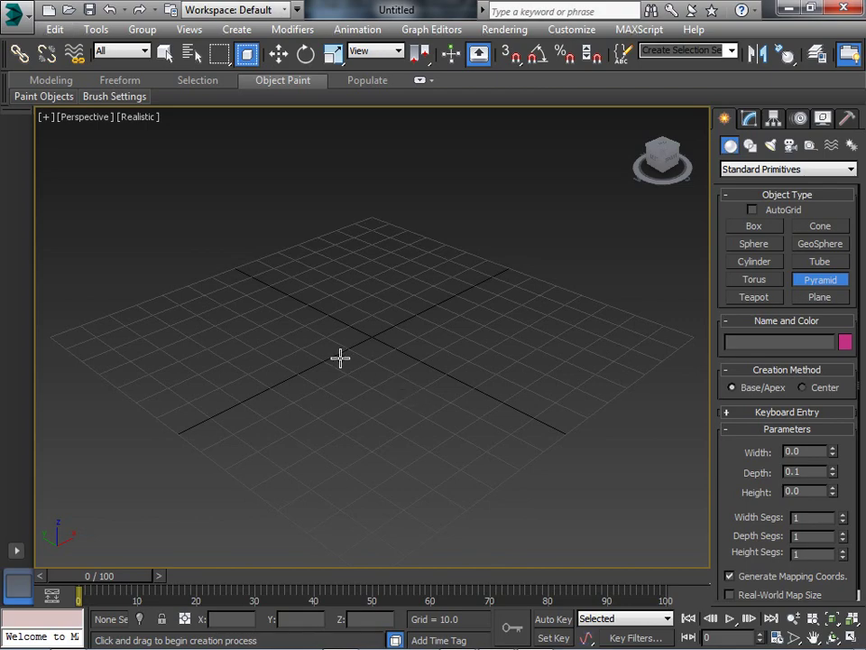
key(ctrl+shift+t)
drag(340, 358, 491, 272)
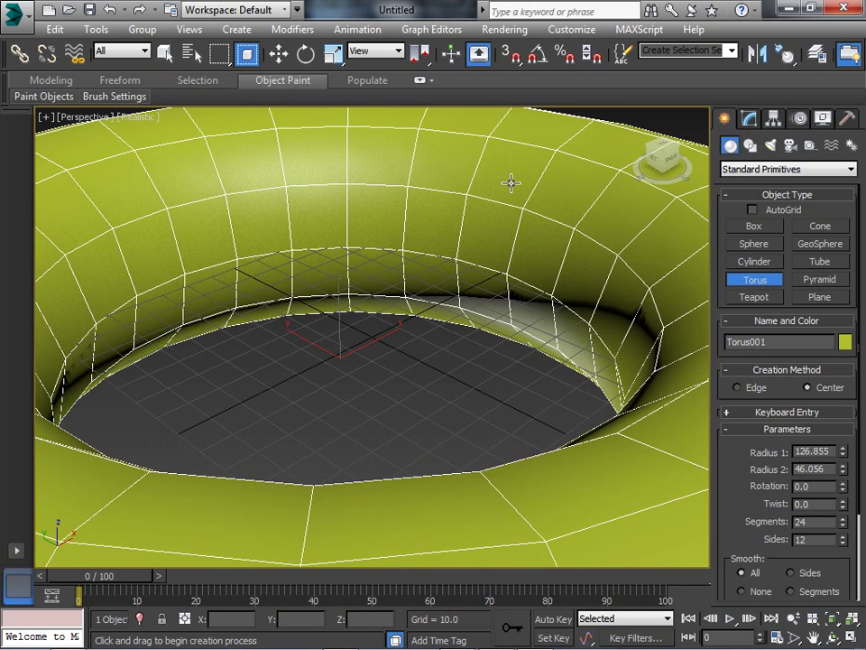
right_click(511, 184)
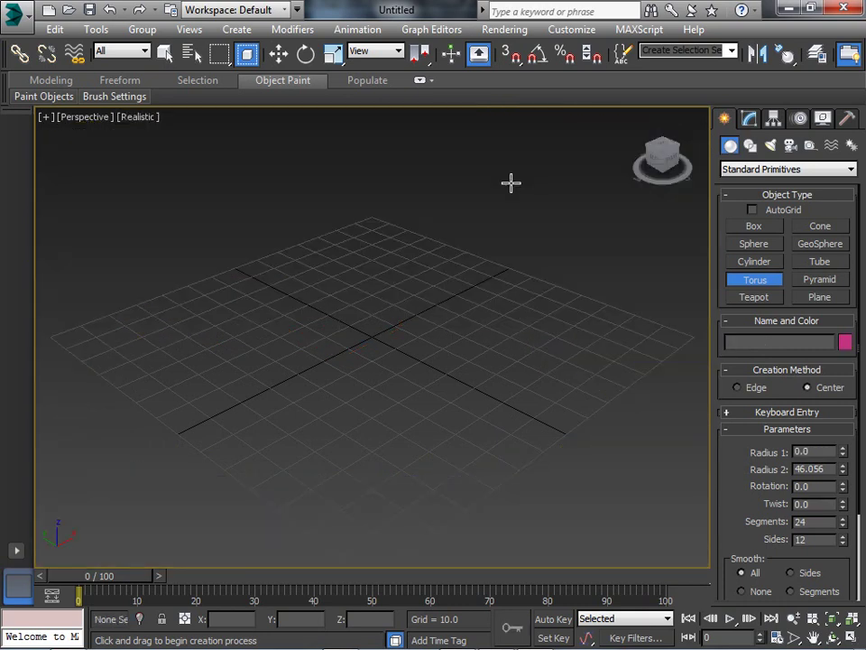
Create a pyramid about 71 wide, 51 deep and 37 high near the grid centre, and discard it.
drag(342, 353, 342, 348)
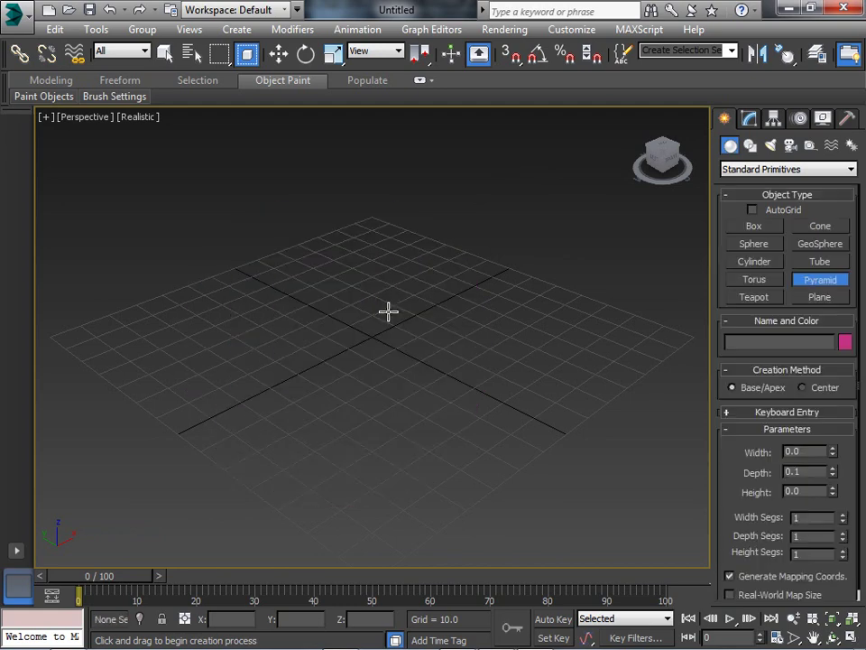
drag(388, 310, 300, 360)
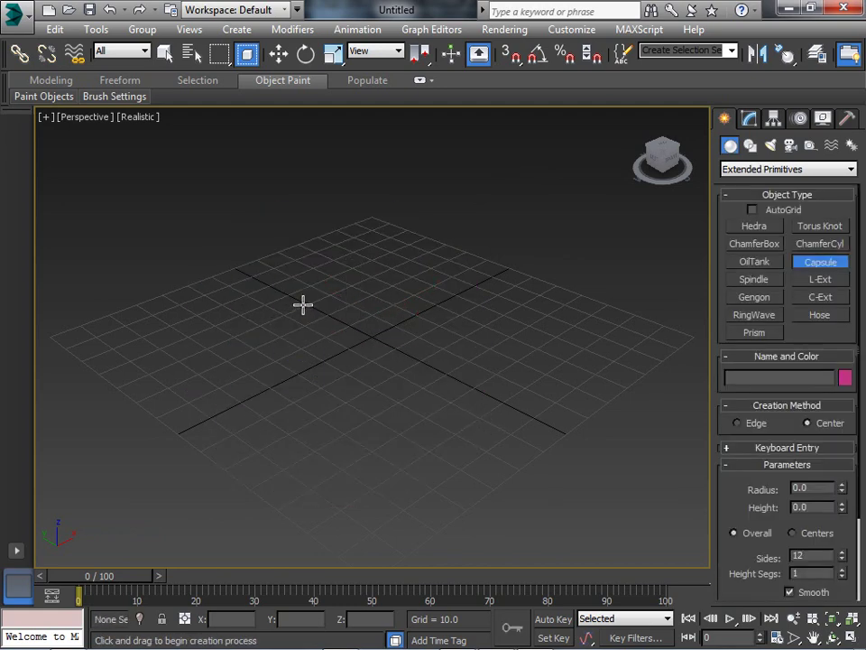
drag(303, 307, 555, 286)
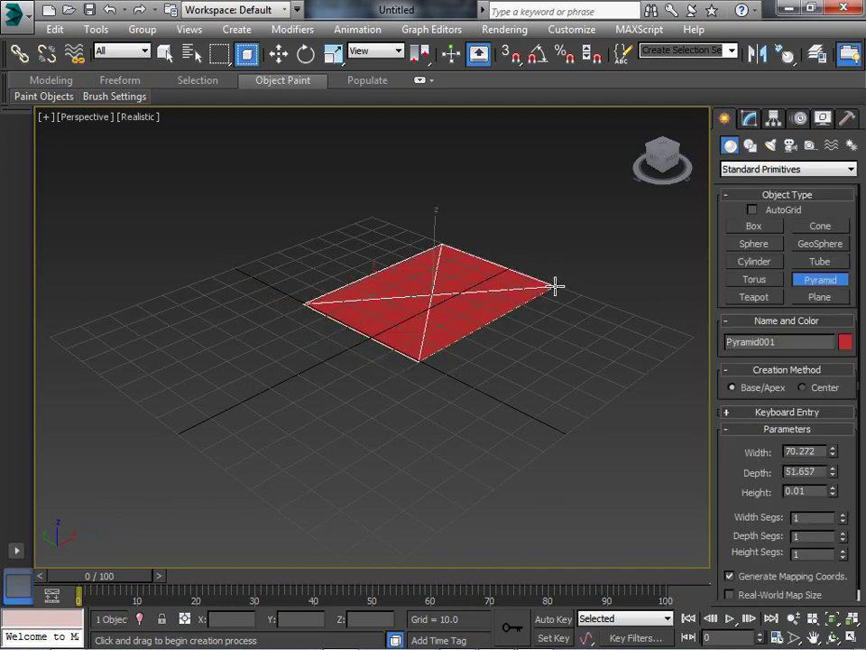
click(520, 174)
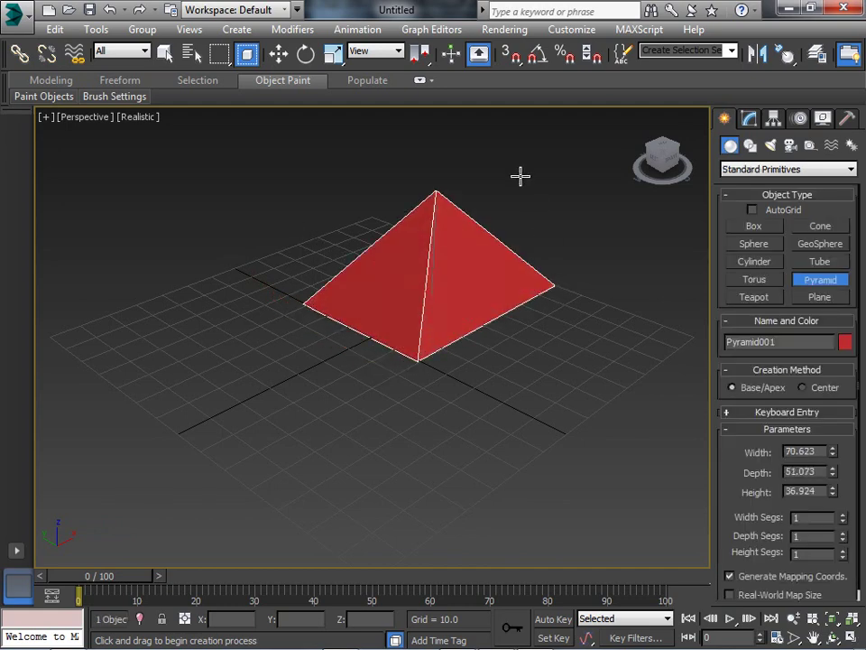
right_click(596, 171)
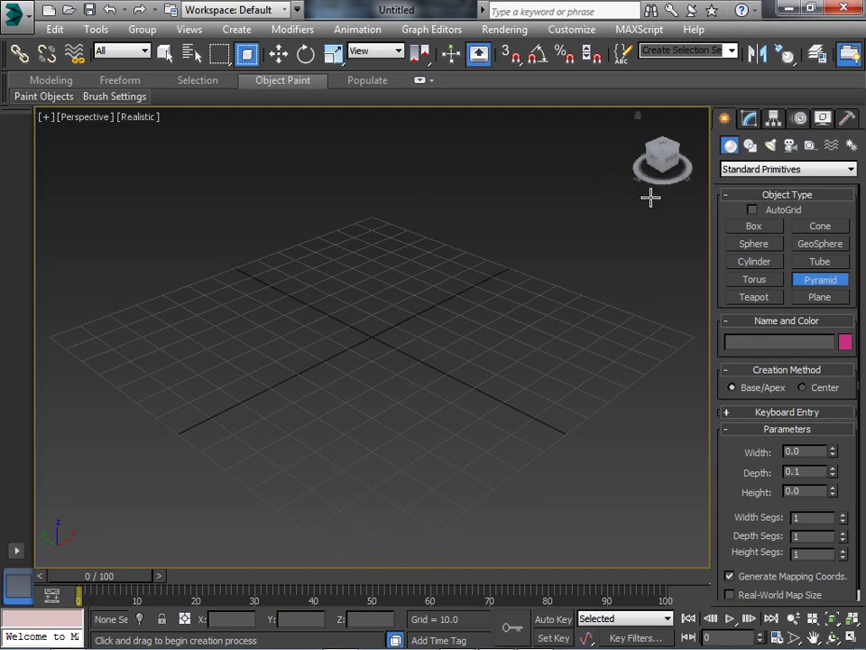
Try to orbit the Perspective view with the ViewCube.
drag(650, 194, 637, 116)
drag(670, 174, 648, 168)
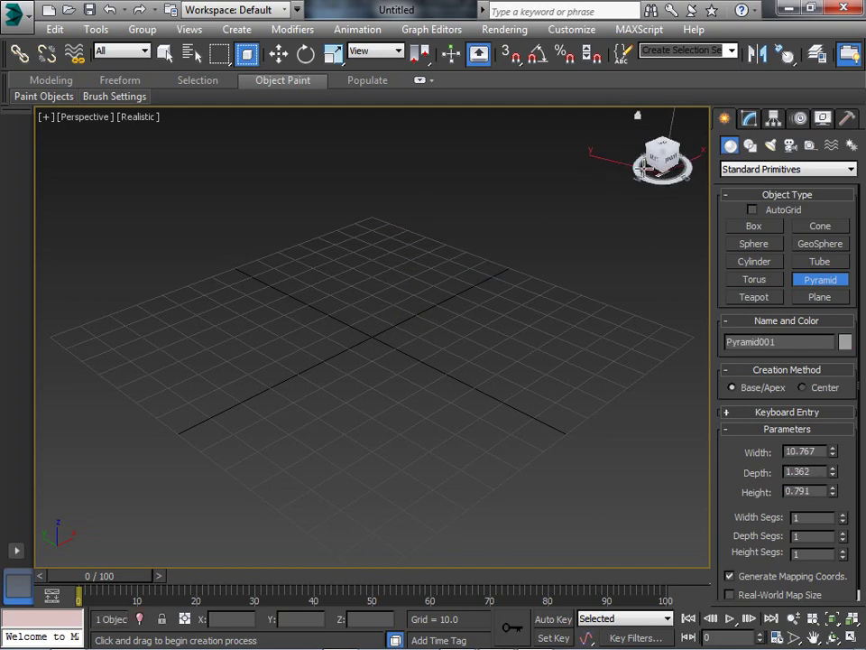
Orbit the Perspective view with the ViewCube and restore the original view.
right_click(639, 167)
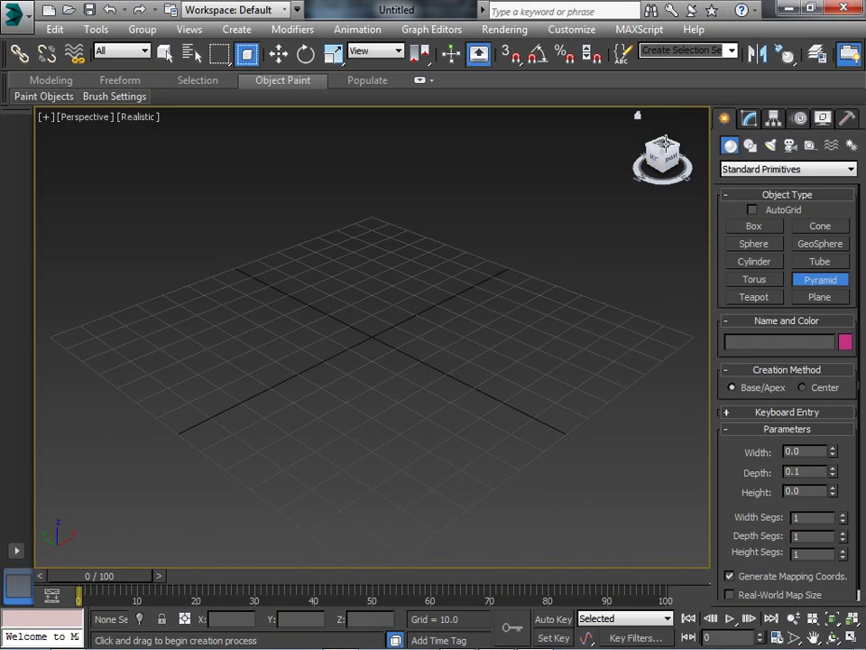
drag(664, 142, 663, 147)
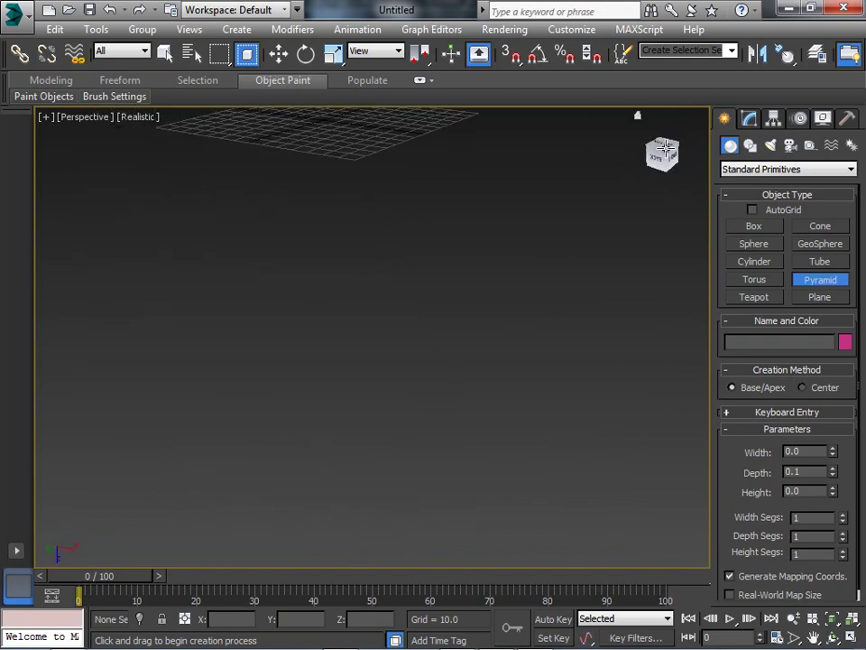
key(ctrl+alt+h)
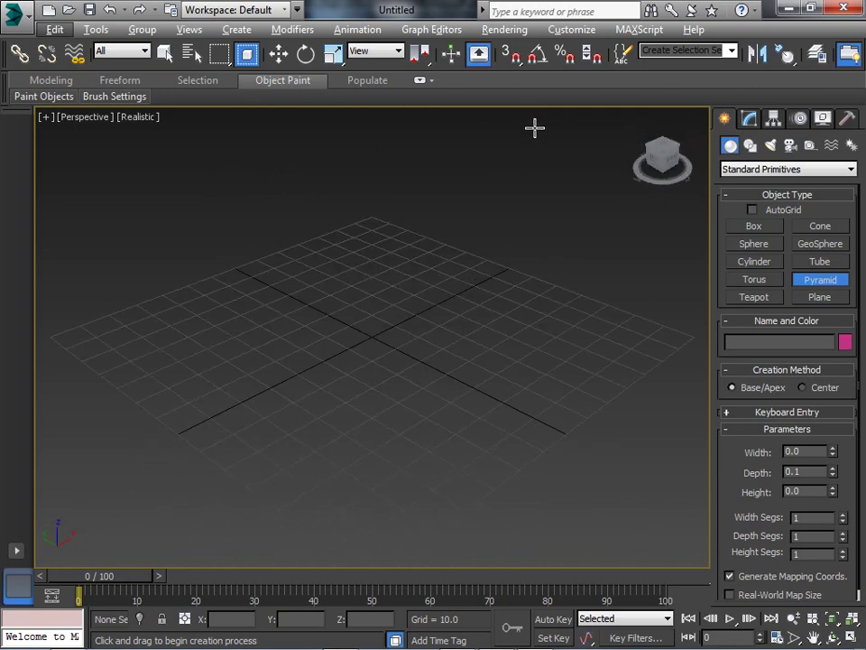
Activate the Snow particle system tool, and open and dismiss the Viewport Configuration settings without changes.
key(Down)
key(Down)
key(Down)
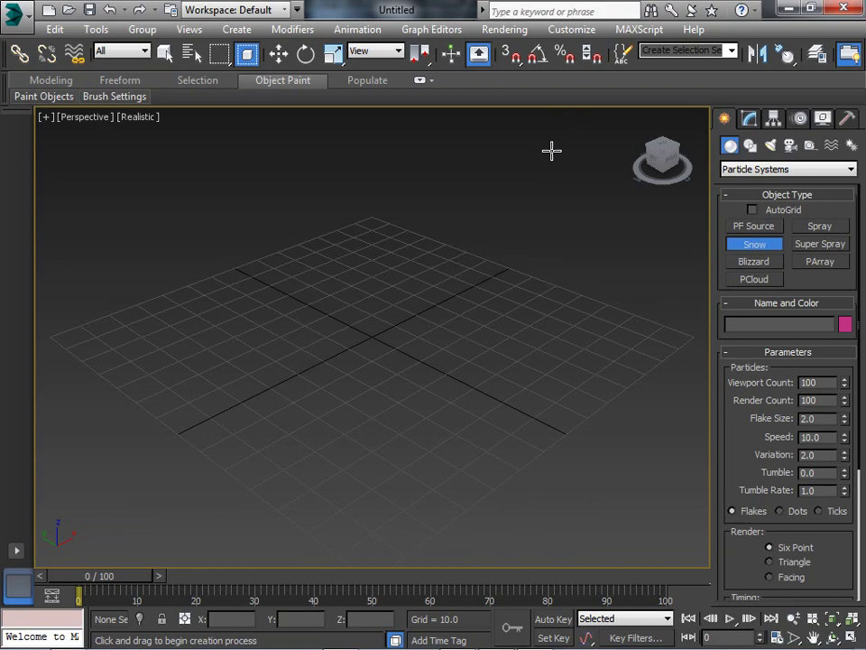
right_click(813, 621)
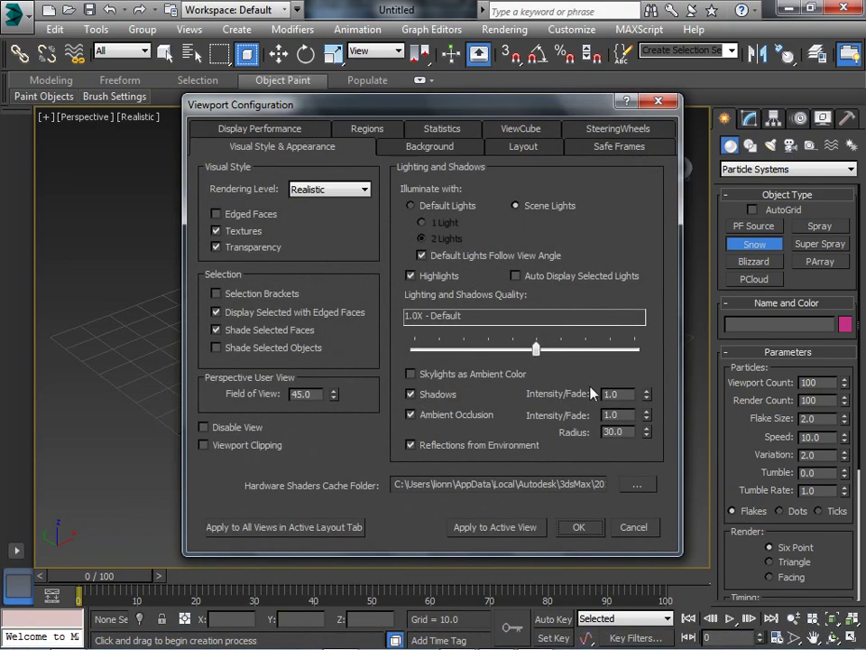
click(659, 100)
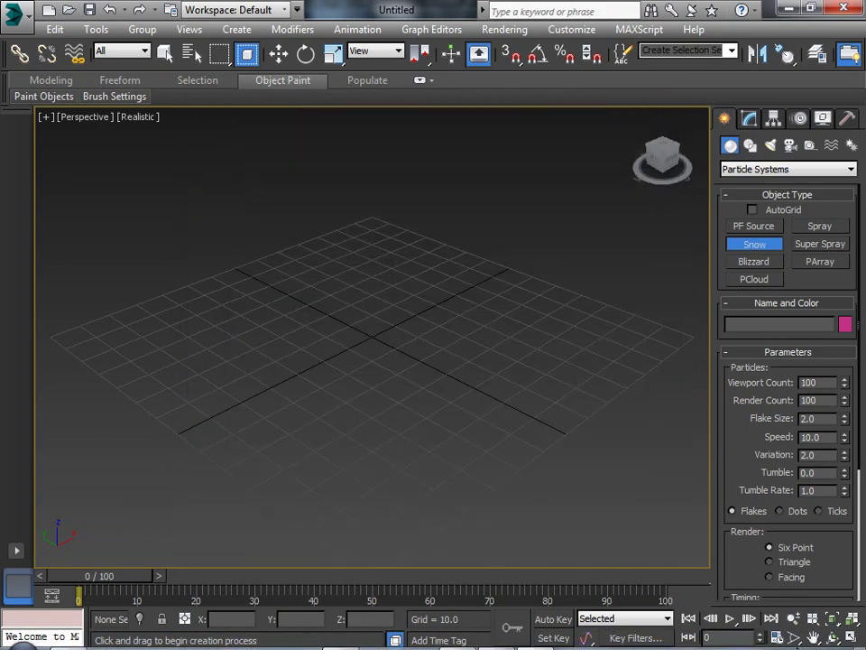
Turn VAC voice control off from the system tray.
click(785, 638)
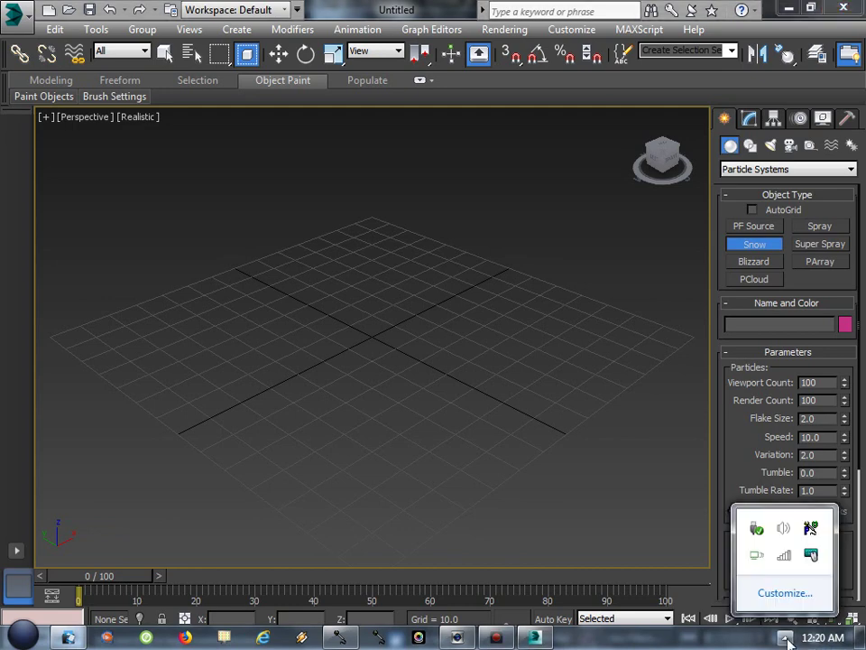
right_click(811, 532)
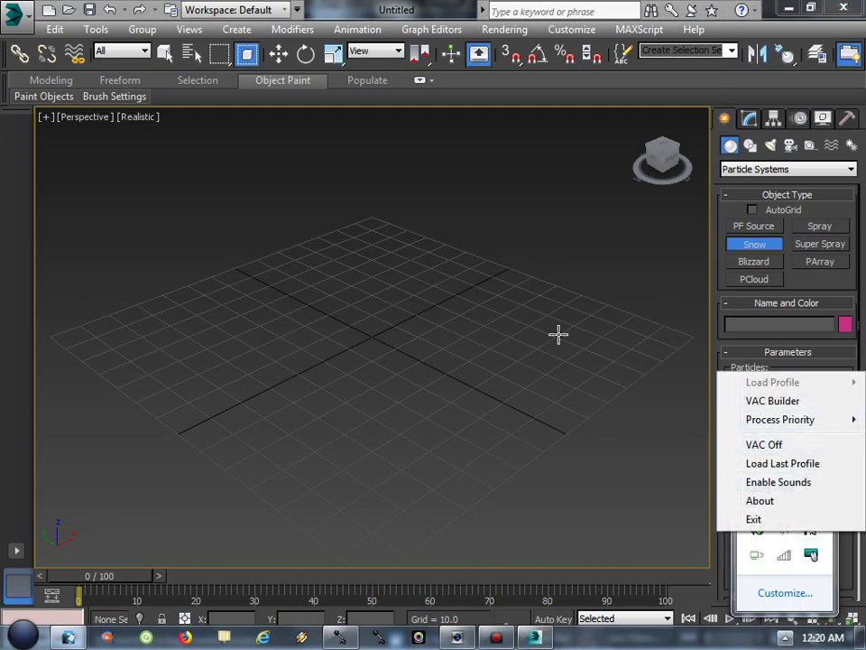
click(765, 445)
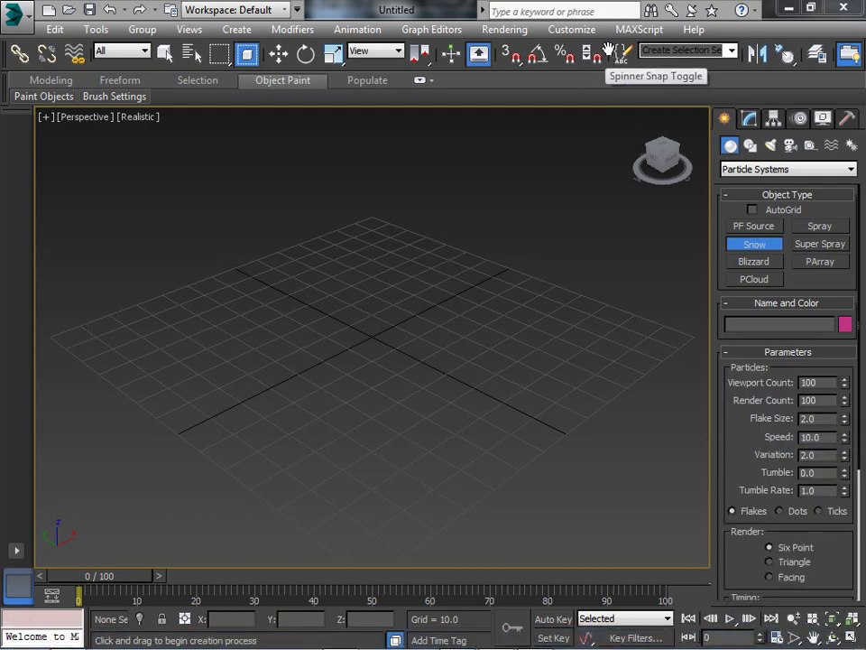
Open the keyboard settings of Customize User Interface and inspect the Advanced Lighting Panel action in the command list.
click(576, 30)
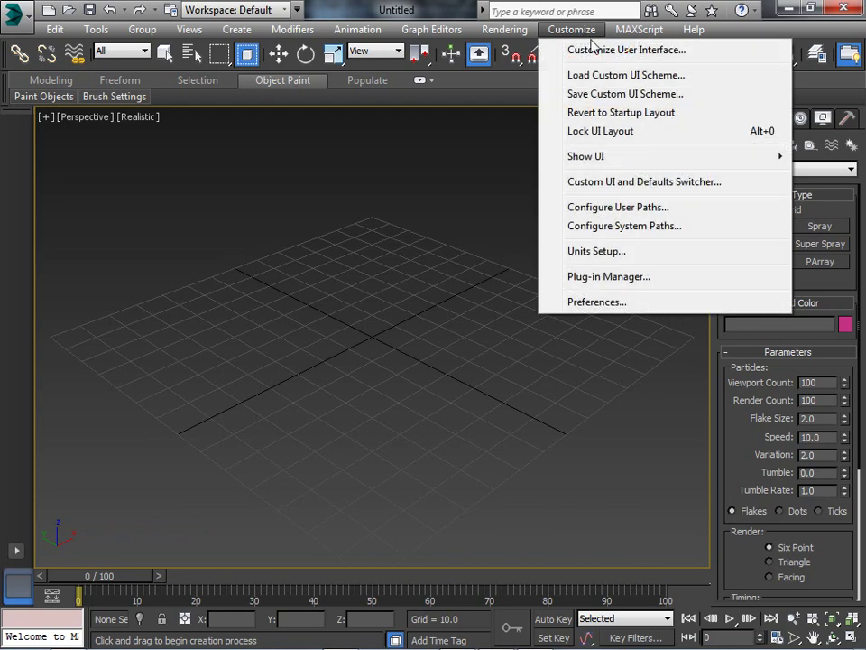
click(605, 54)
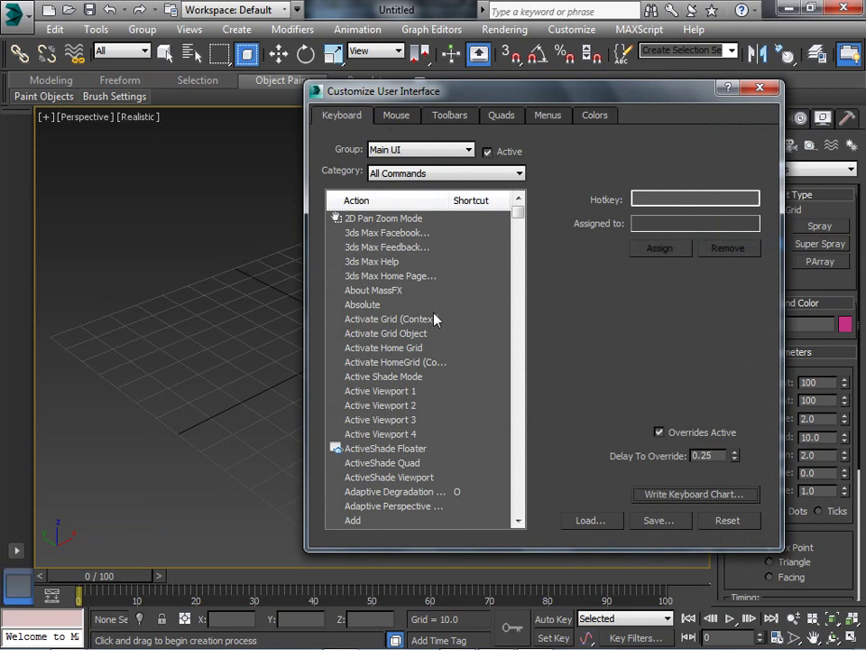
click(520, 315)
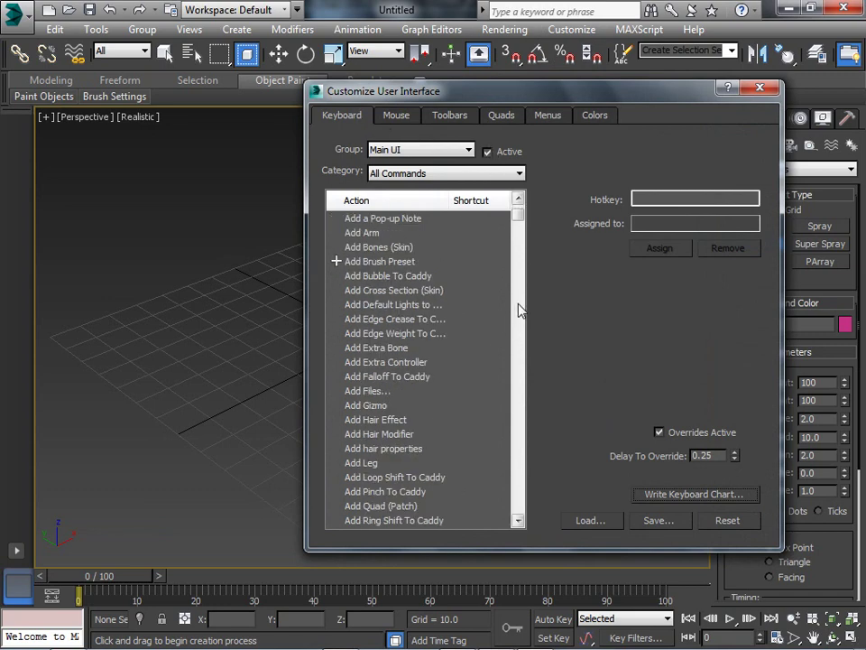
click(521, 290)
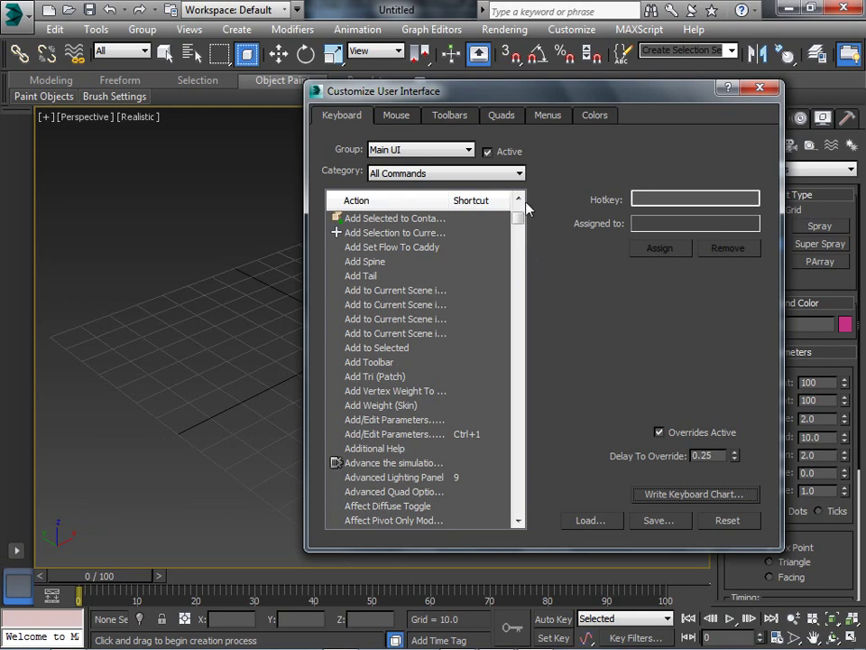
click(390, 477)
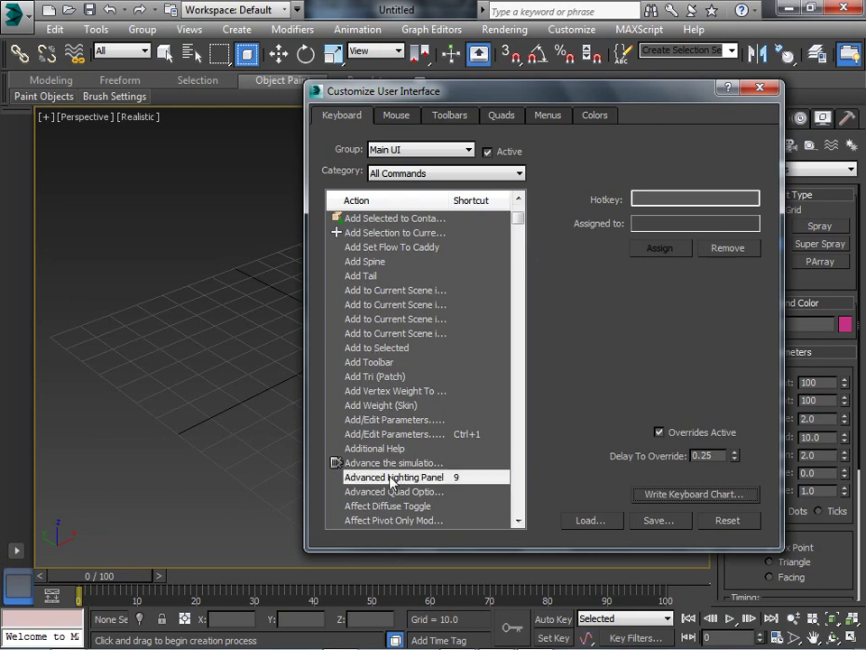
right_click(390, 482)
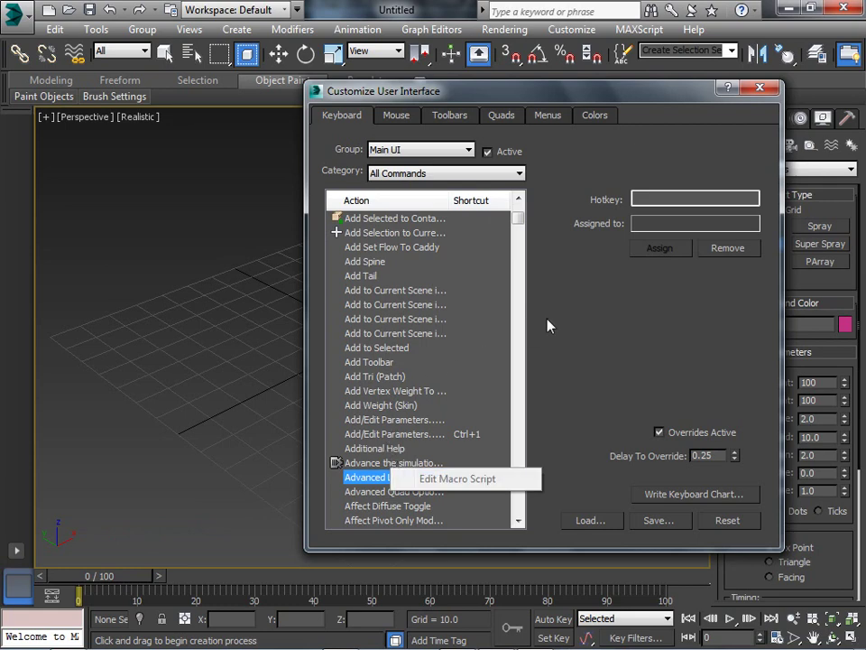
Examine the assigned shortcuts in the Main UI command list from the Array action through the Bevel commands.
drag(520, 215, 526, 231)
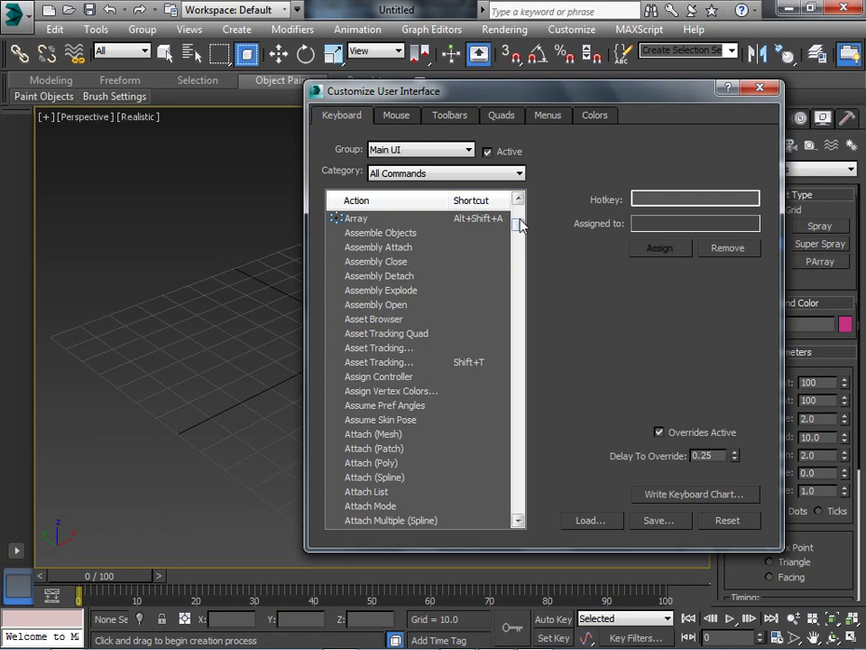
right_click(522, 225)
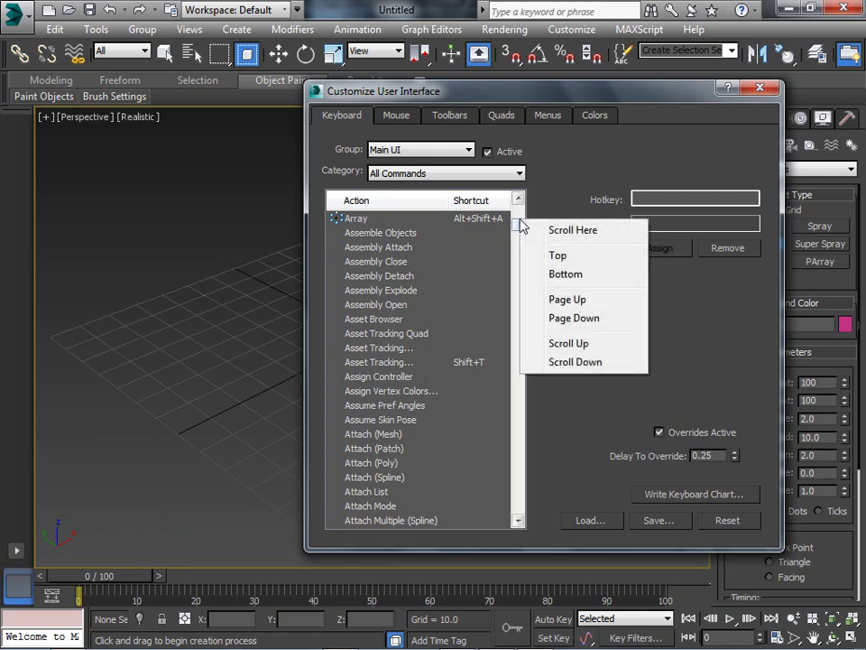
click(570, 169)
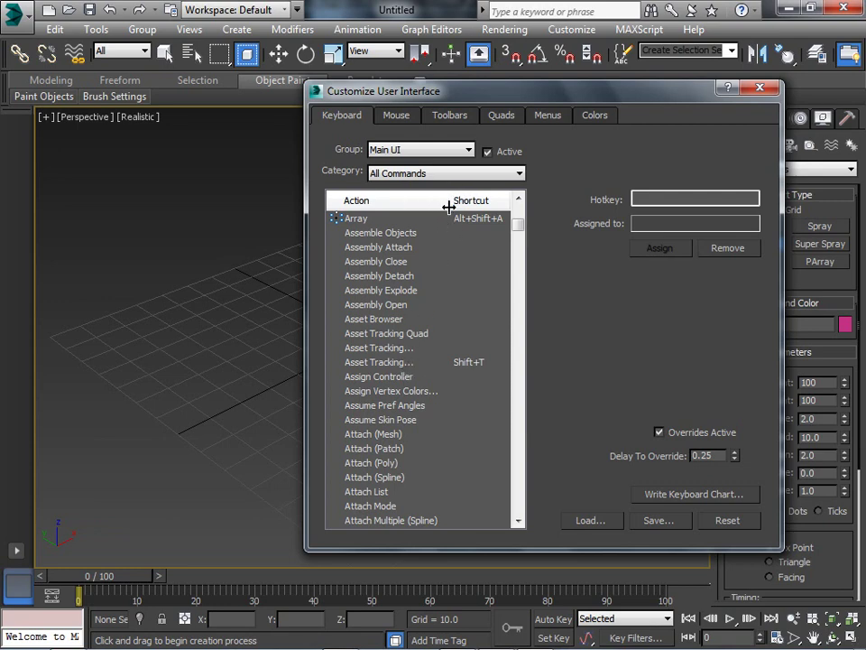
drag(451, 204, 454, 241)
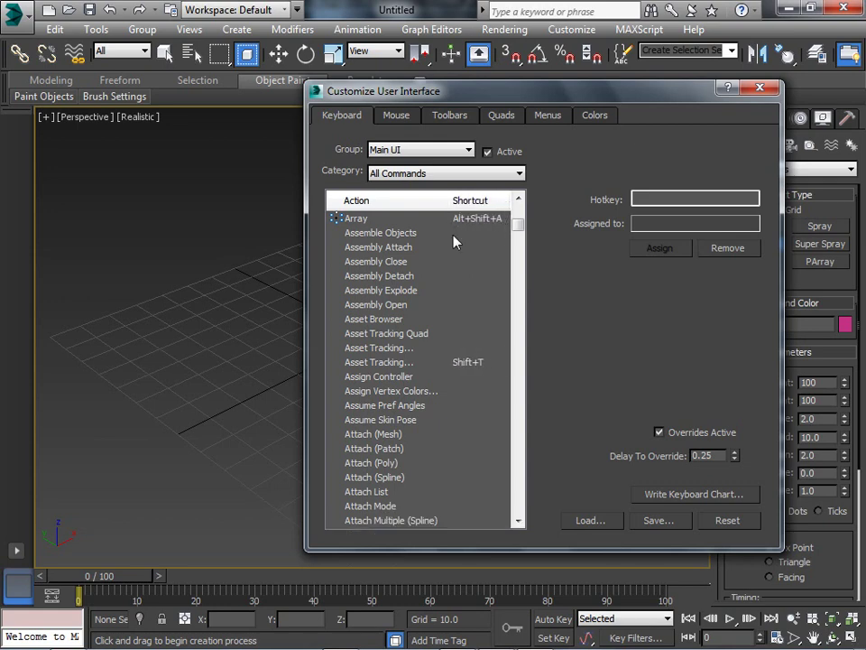
click(376, 349)
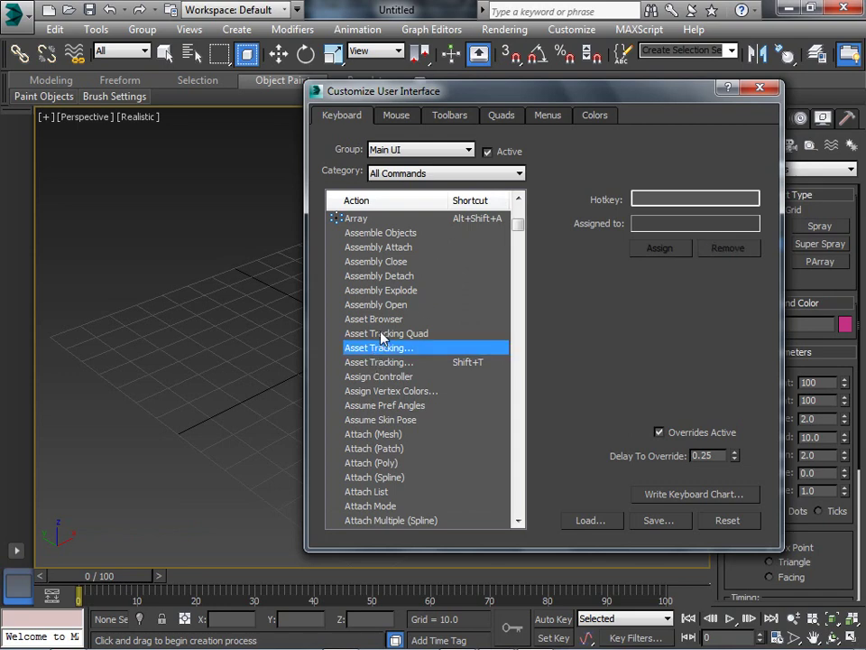
scroll(442, 269, down, 8)
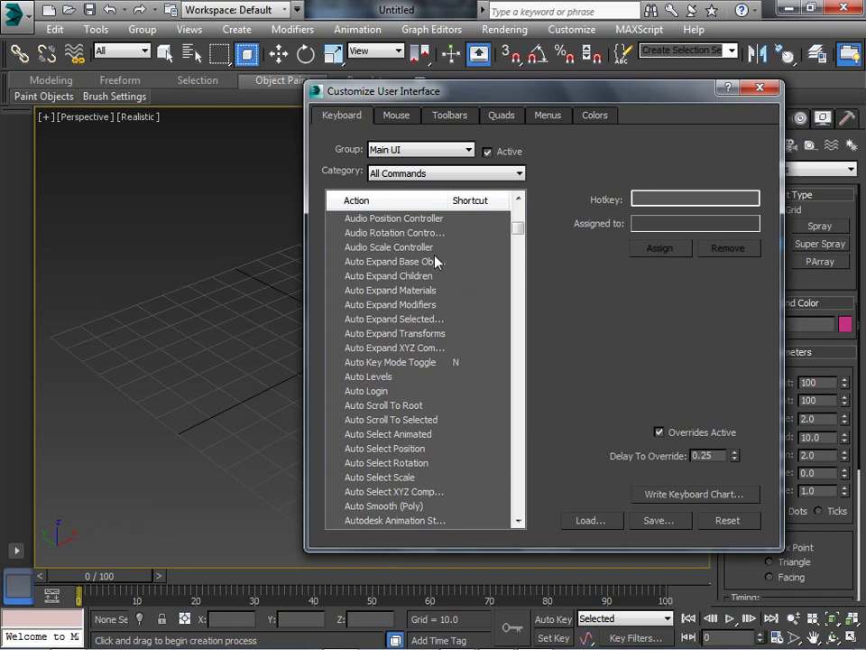
scroll(436, 260, down, 4)
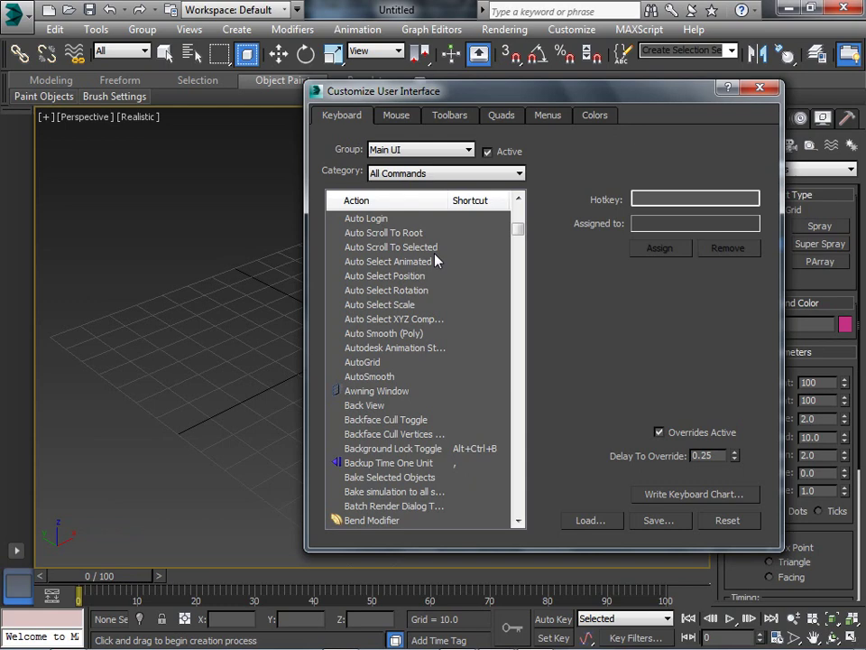
scroll(441, 232, down, 6)
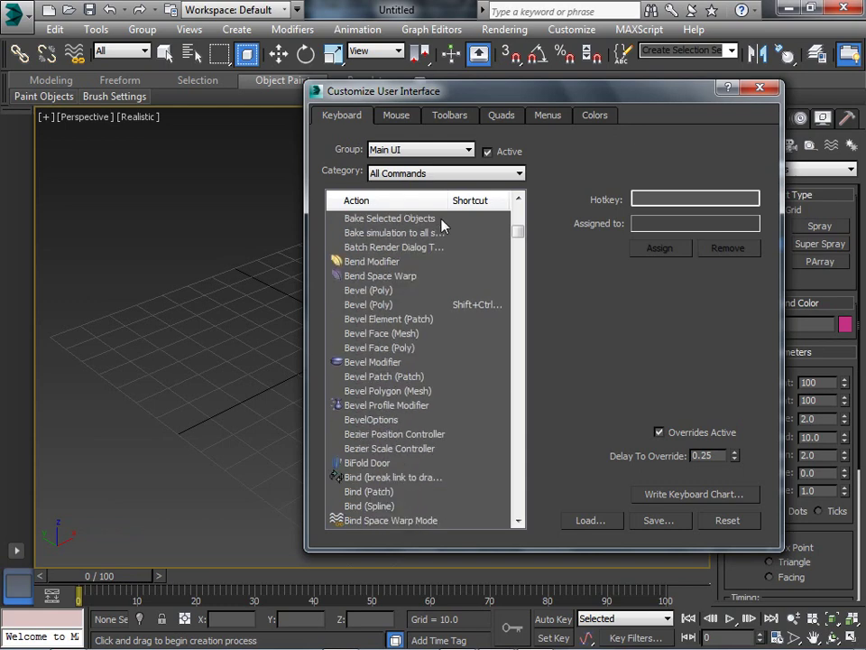
scroll(442, 232, up, 2)
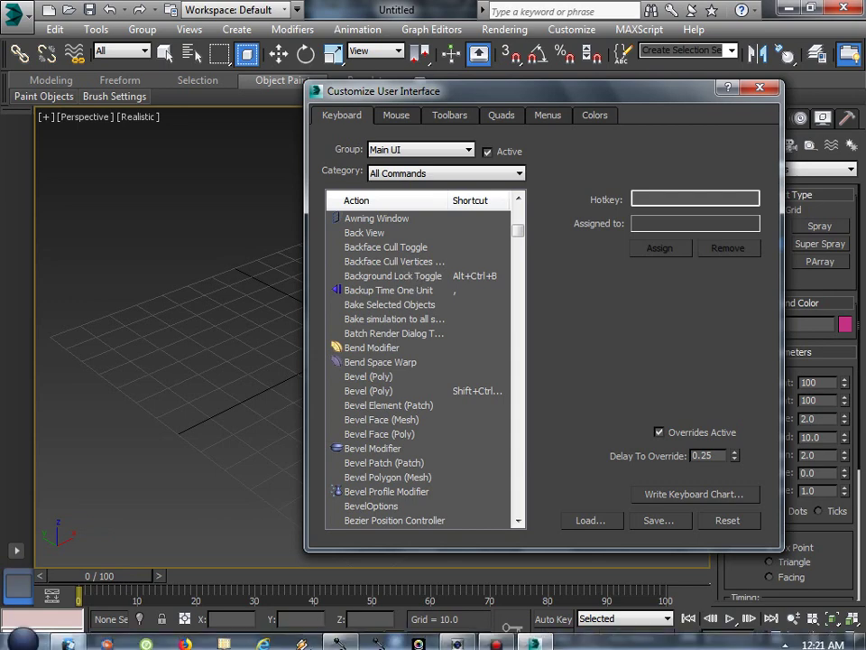
Switch to VACBuilder and load the 3DSMax profile.
click(343, 637)
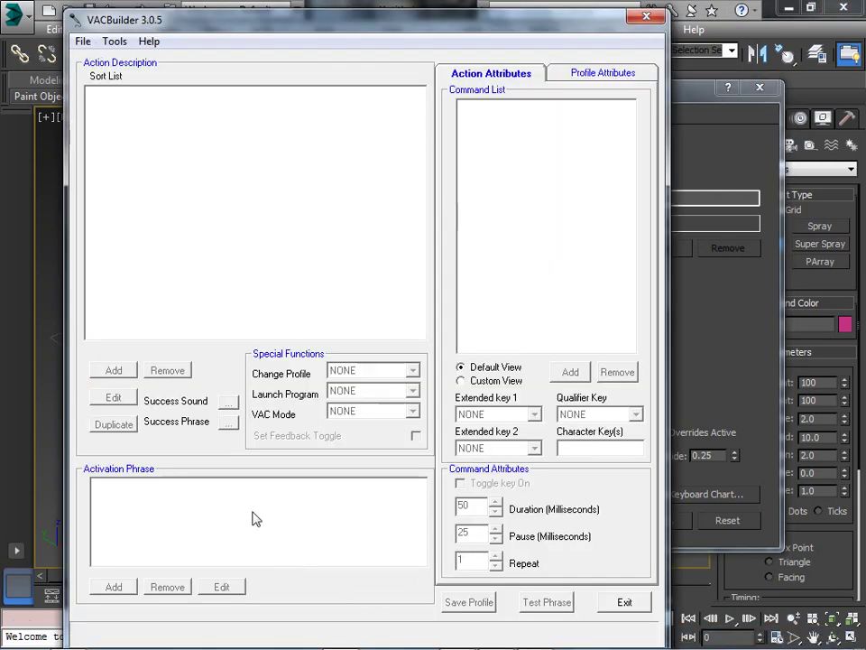
click(89, 42)
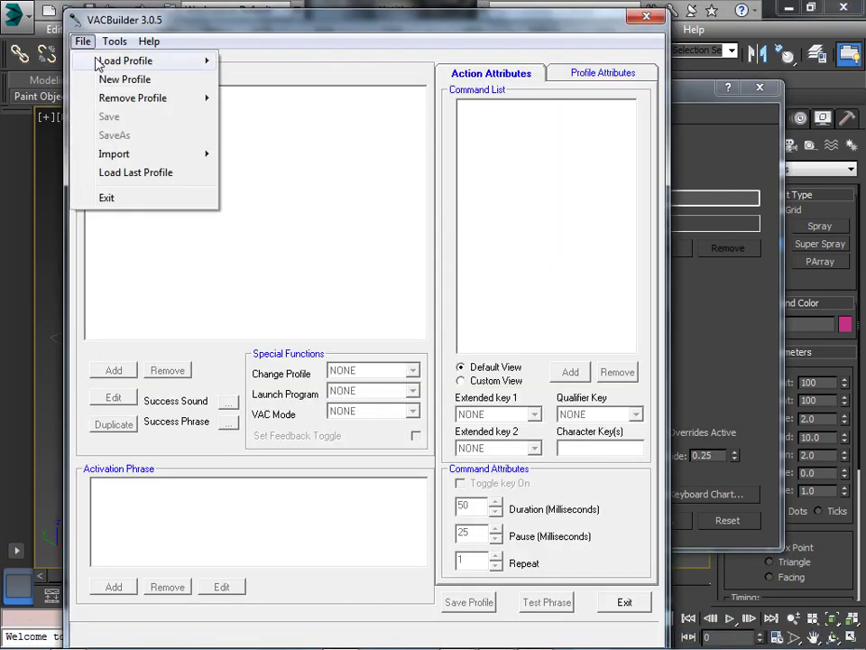
mouse_move(114, 66)
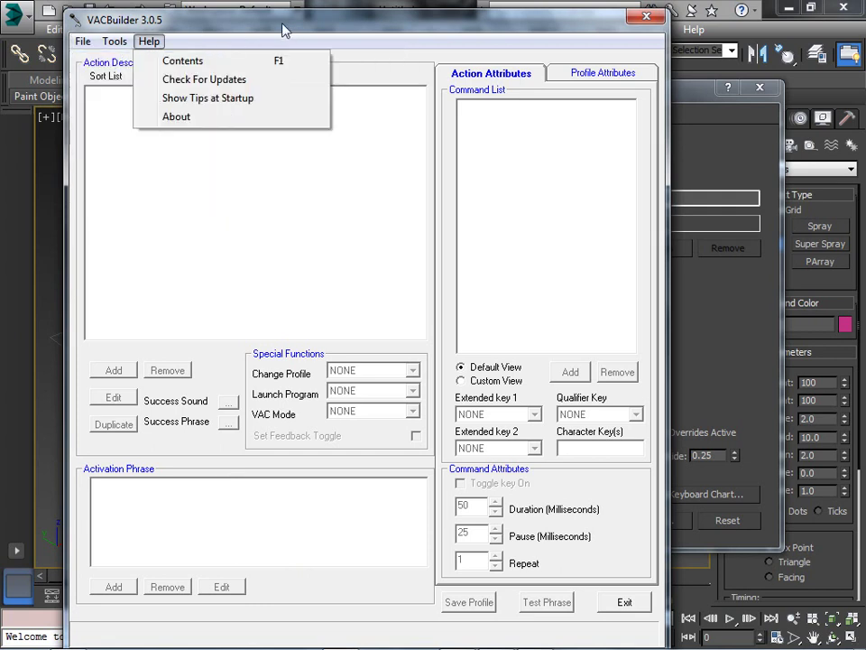
mouse_move(114, 42)
mouse_move(82, 41)
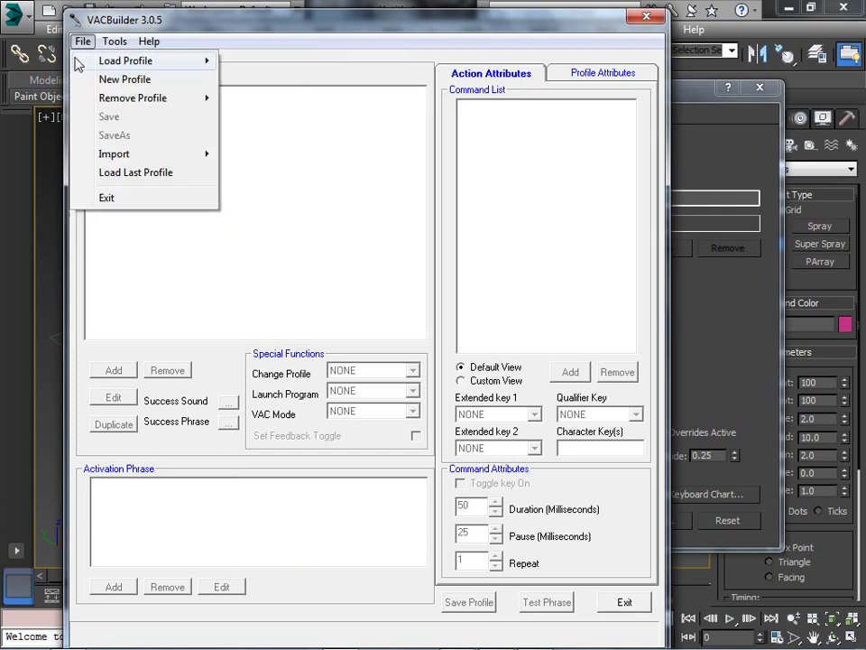
mouse_move(180, 60)
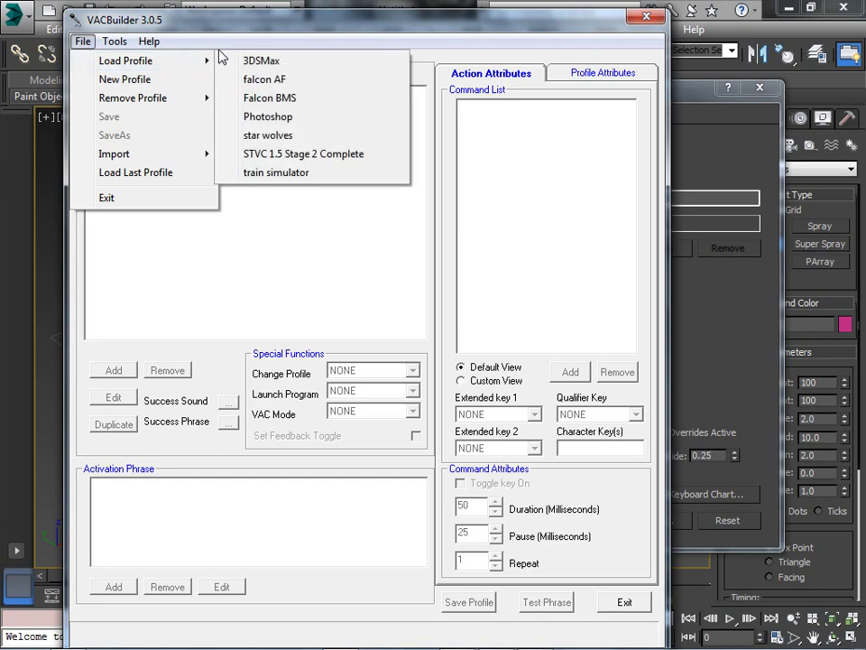
click(246, 58)
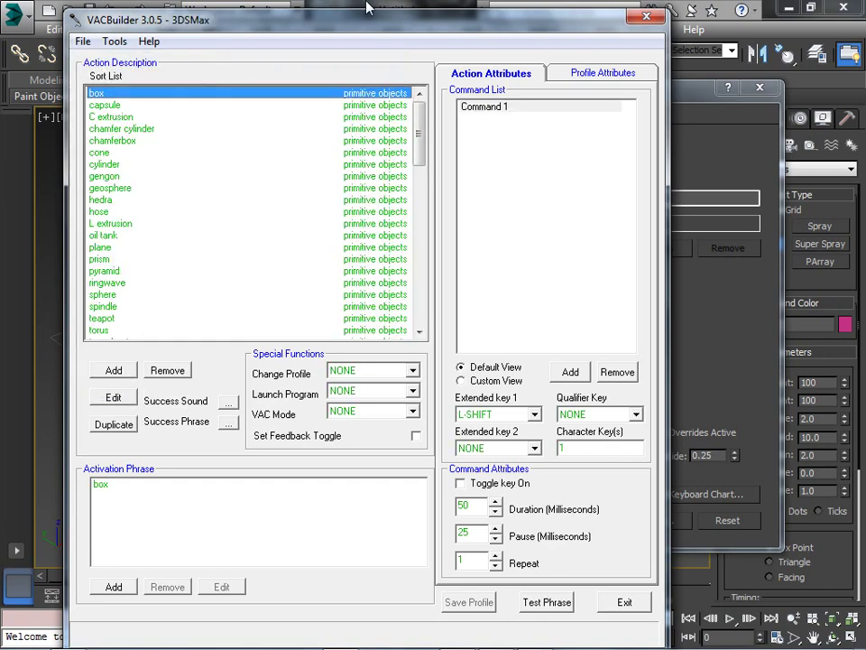
Move VACBuilder aside to look up the Box shortcut in the 3ds Max command list, and bring VACBuilder back into full view.
drag(358, 21, 373, 491)
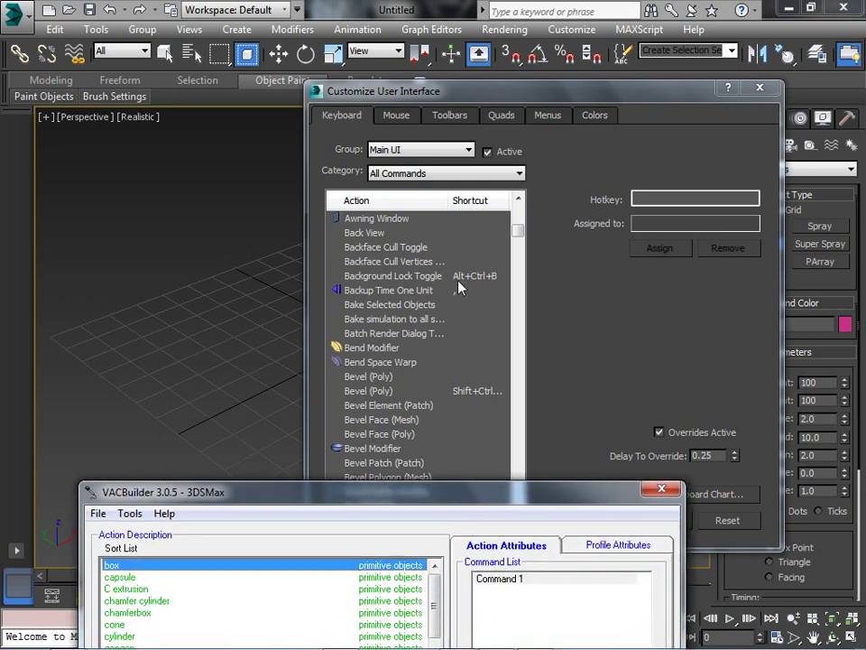
click(517, 258)
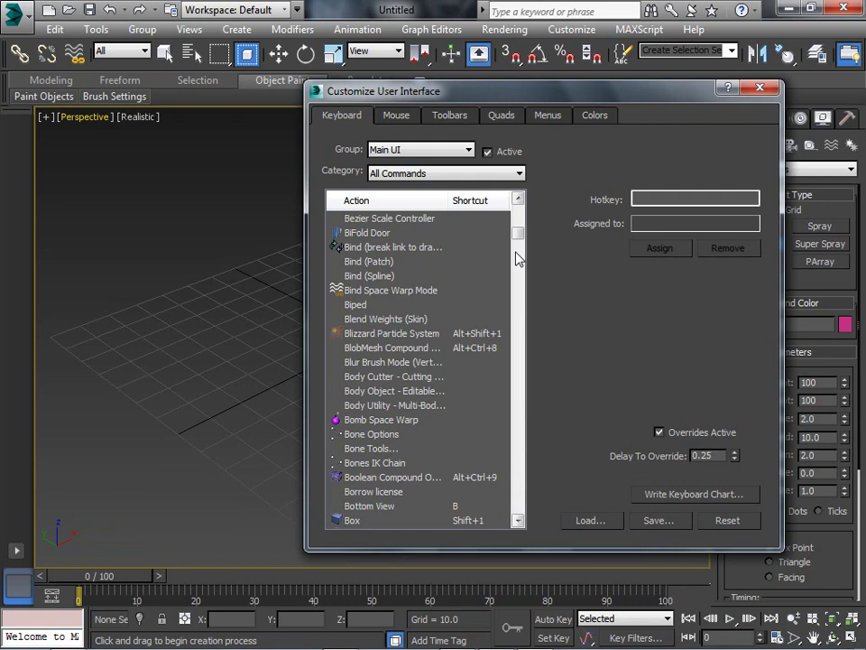
right_click(519, 254)
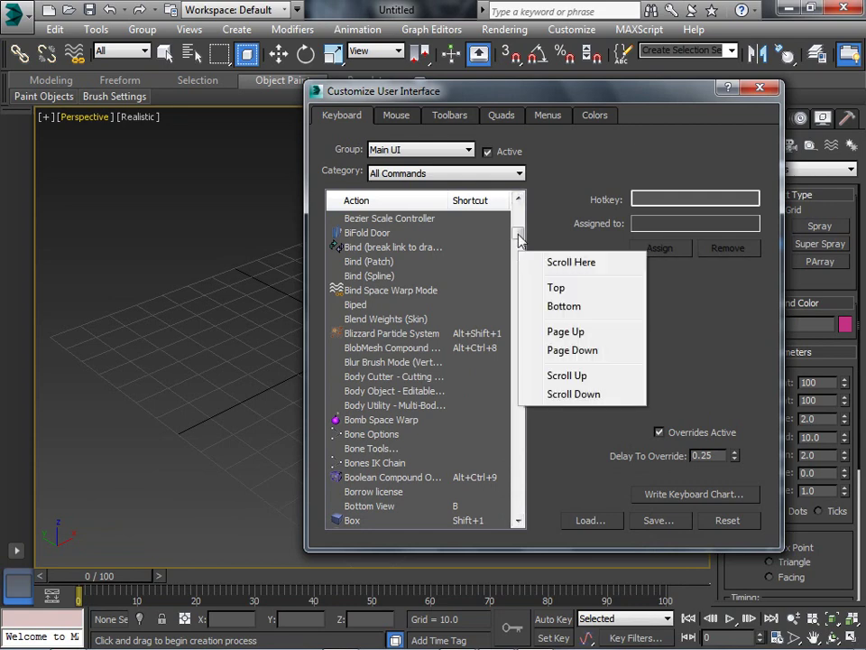
click(554, 177)
mouse_move(623, 643)
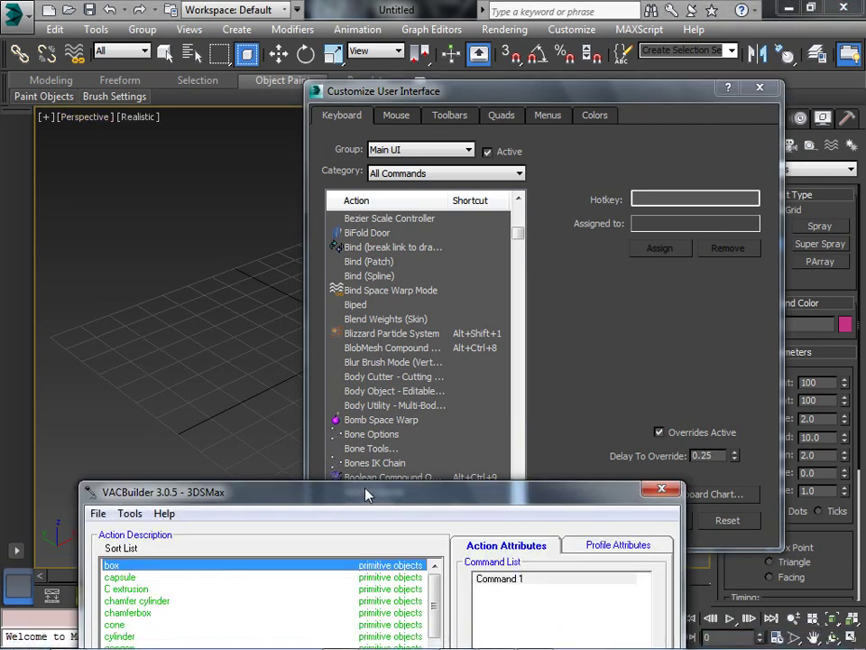
drag(366, 495, 367, 22)
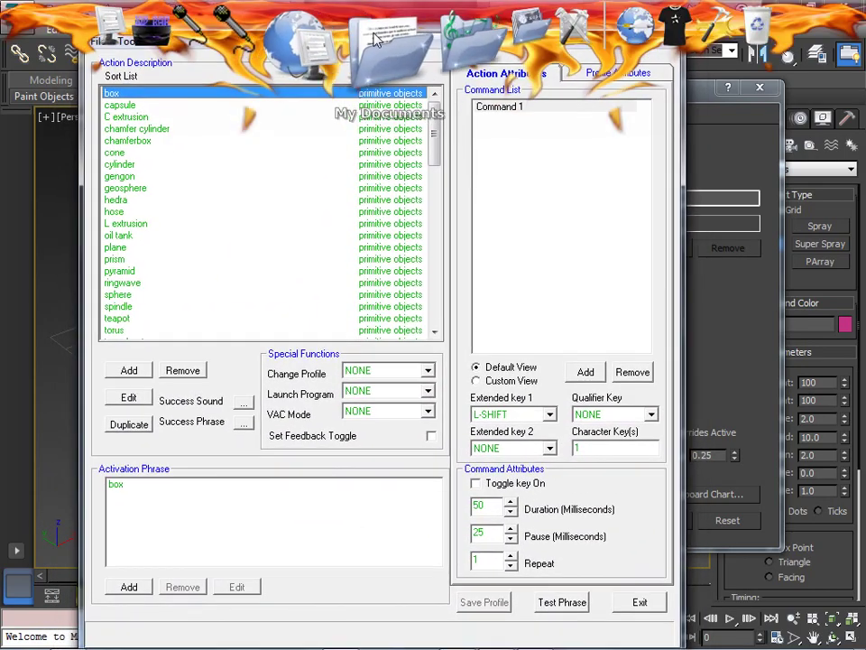
Add an action named "bottom view" to the 3DSMax profile and assign it the character key b.
click(131, 372)
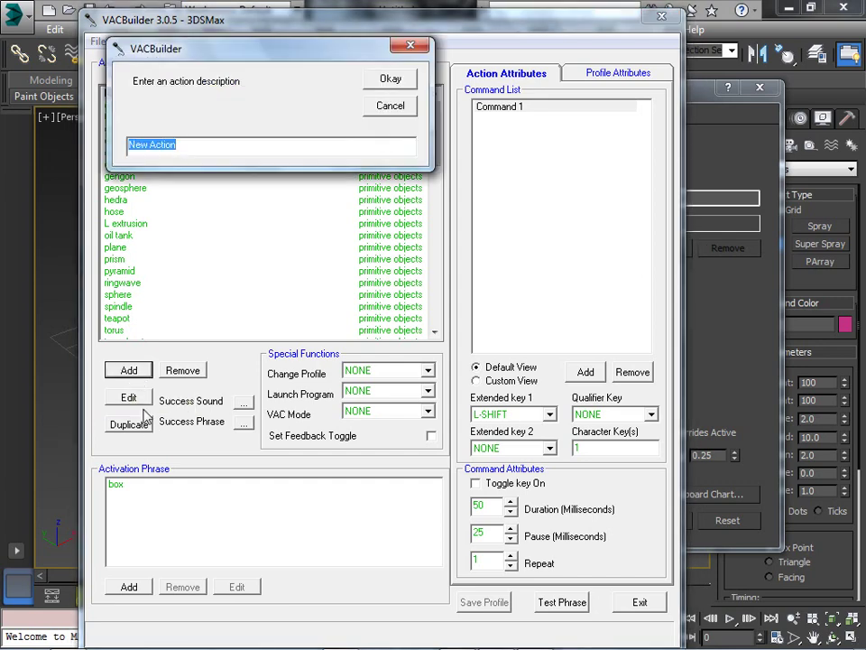
text(bottom view)
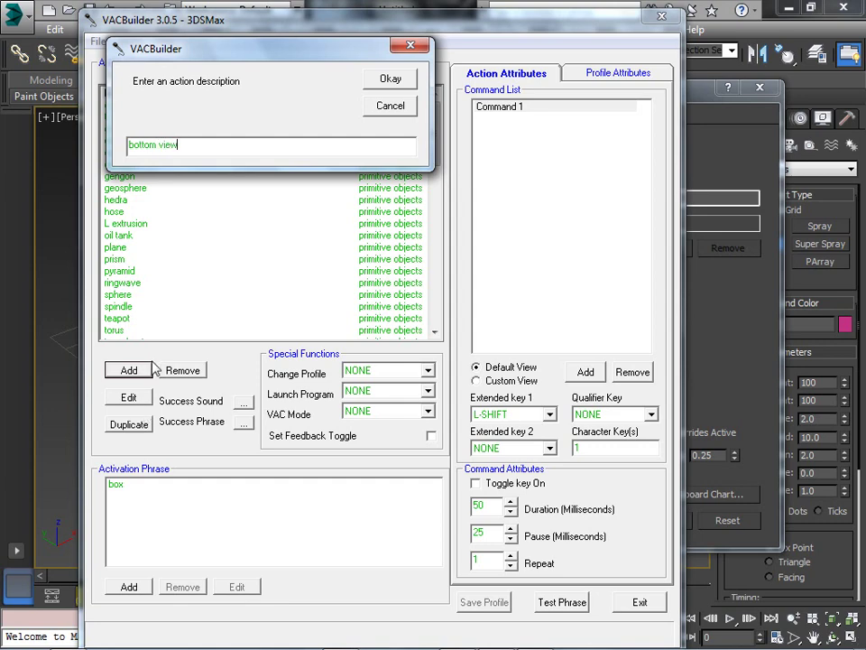
click(390, 79)
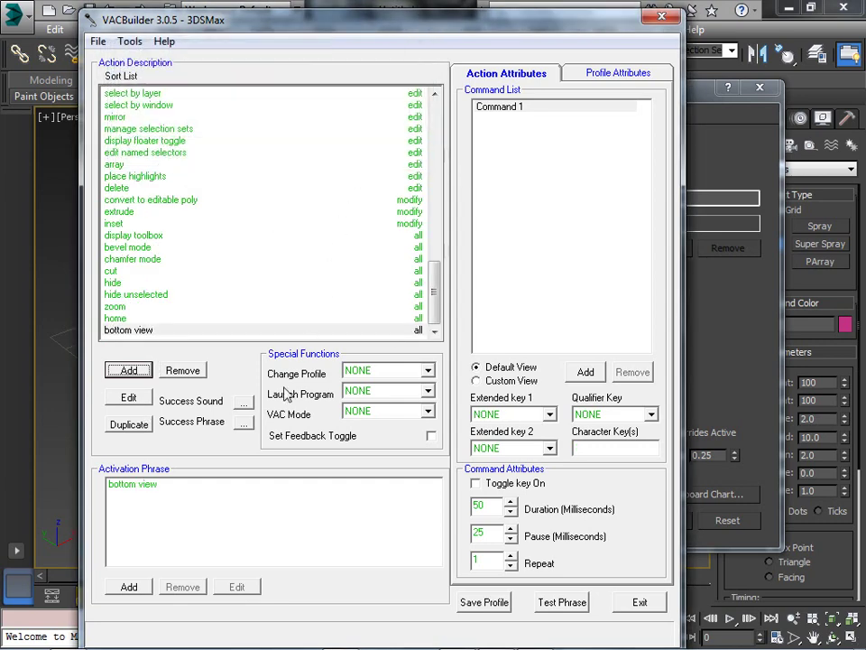
right_click(240, 639)
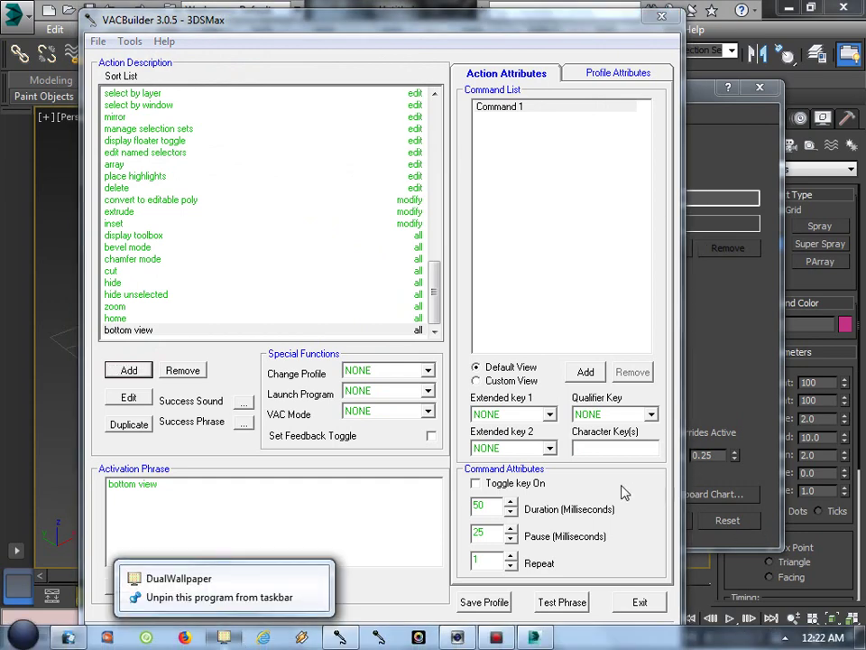
click(587, 451)
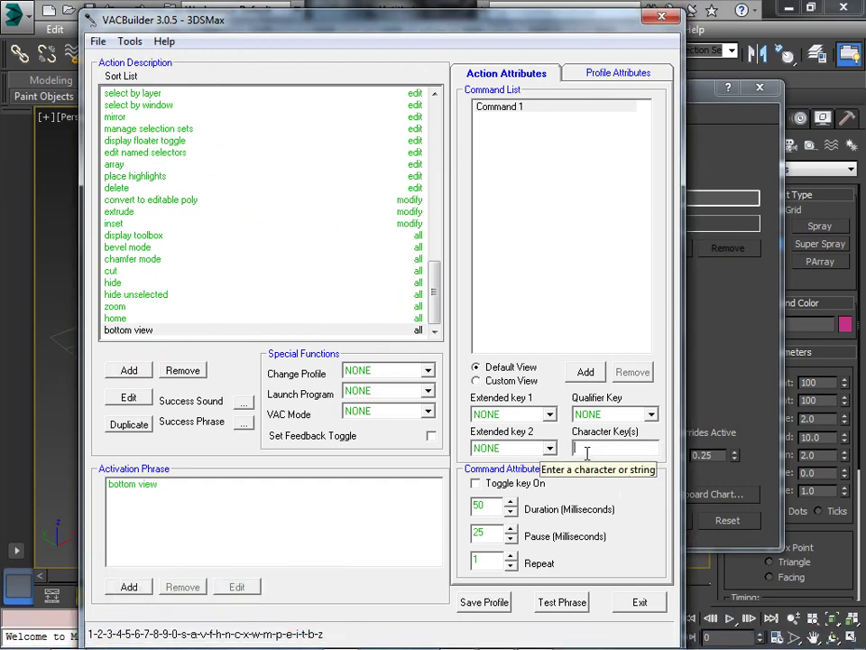
text(b)
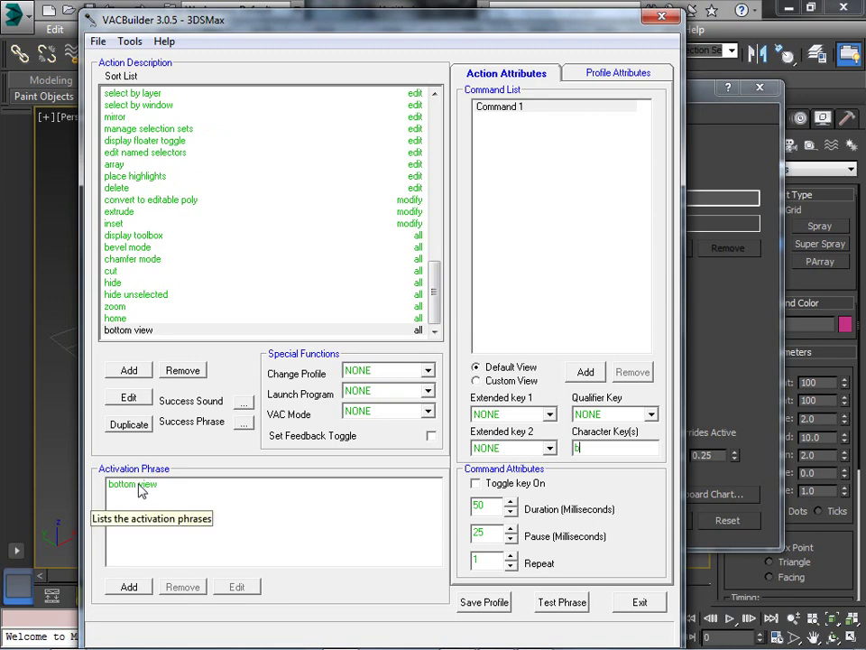
Add "bottom" as an alternate activation phrase for the bottom view action and save the profile.
click(128, 588)
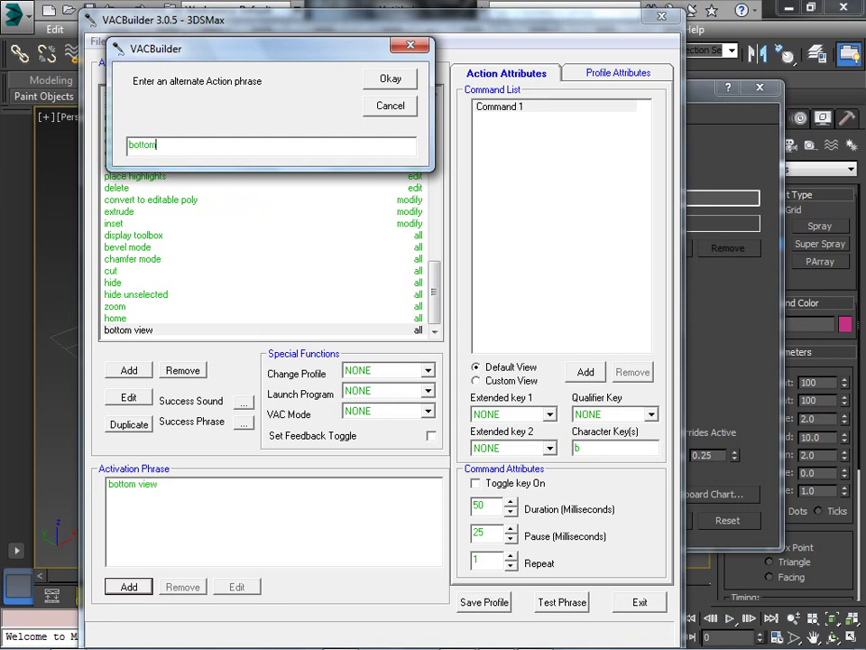
click(381, 83)
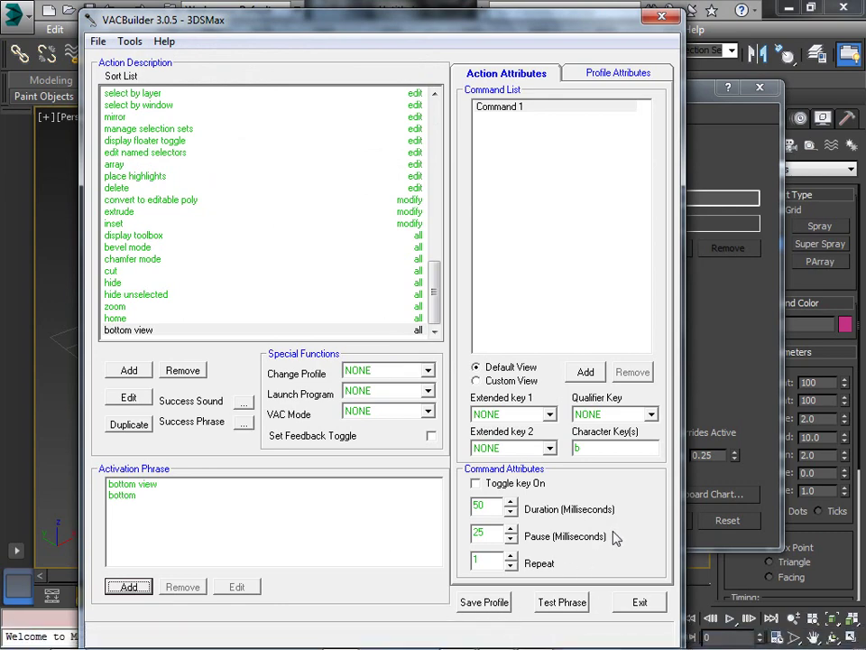
click(479, 603)
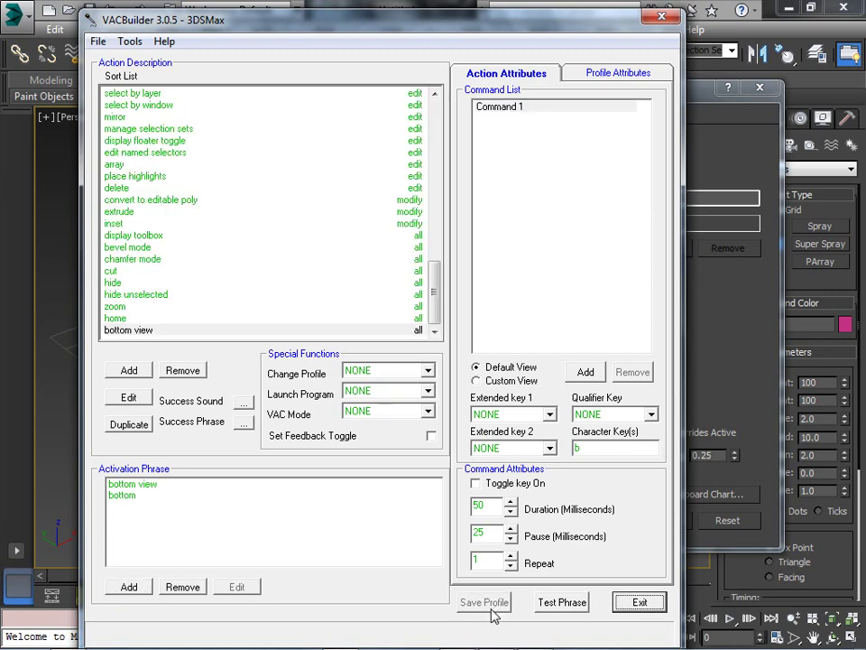
Look over the on-screen keyboard for choosing Extended key 1, leave it without a selection and close VACBuilder.
click(511, 410)
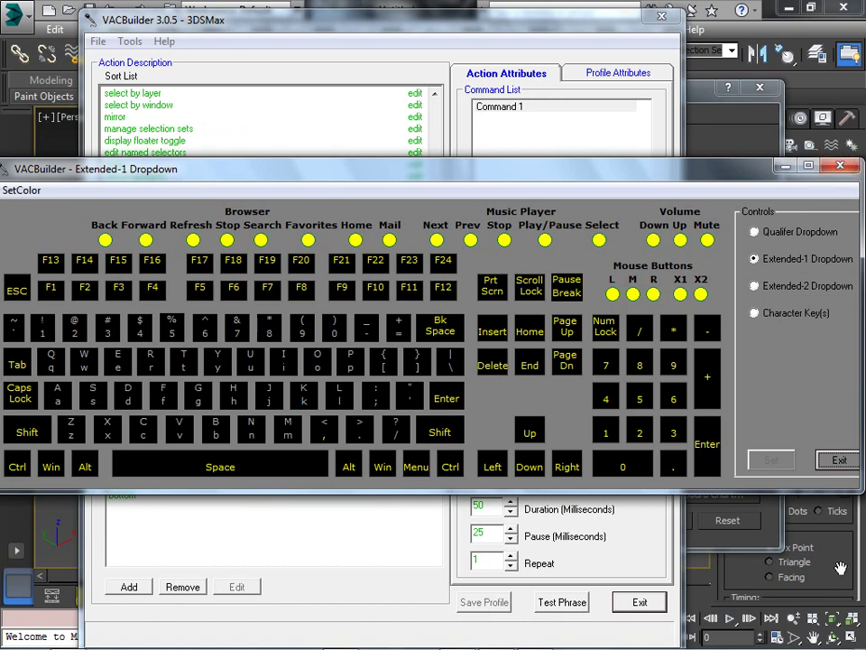
click(839, 461)
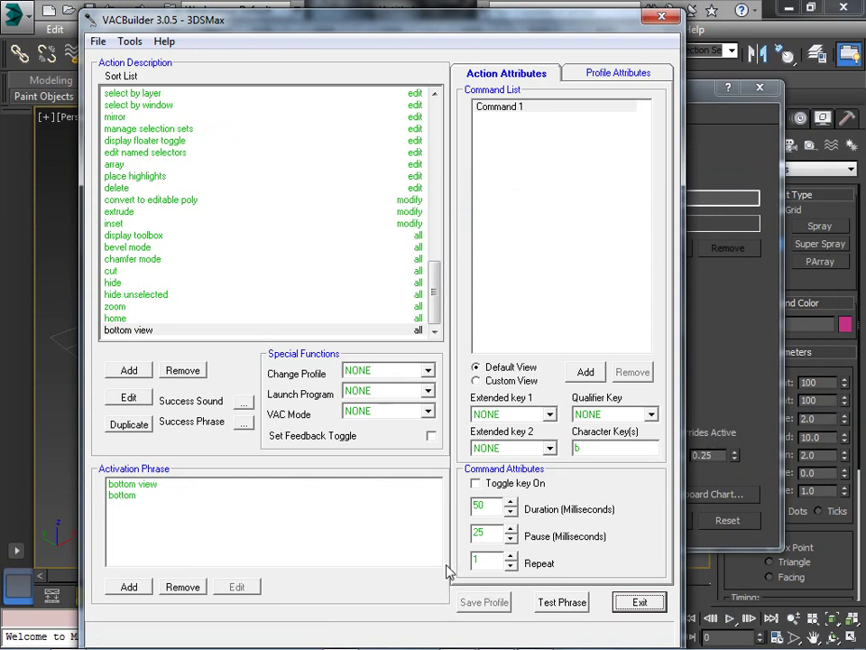
click(673, 14)
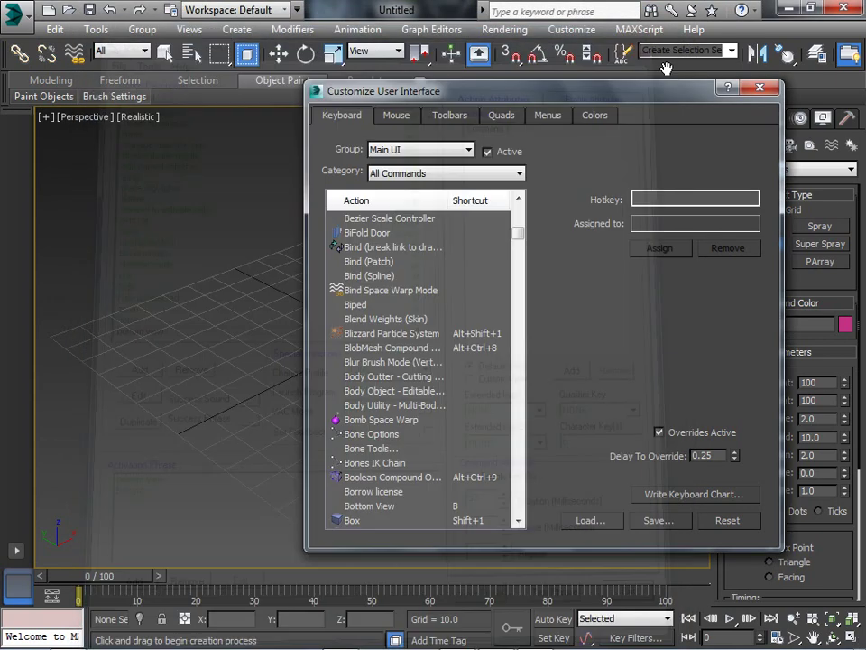
Close Customize User Interface and turn VAC on from the system tray.
mouse_move(651, 642)
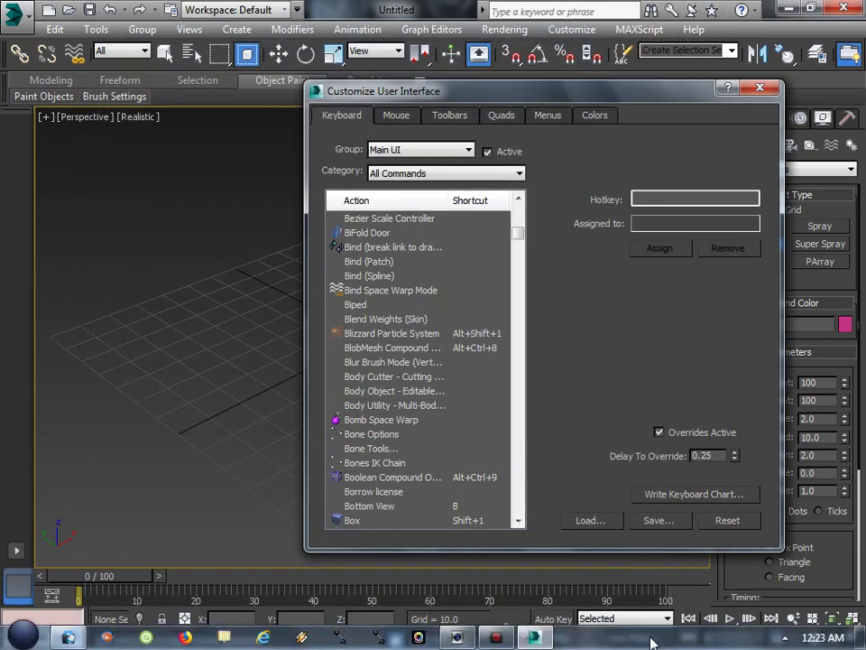
click(773, 86)
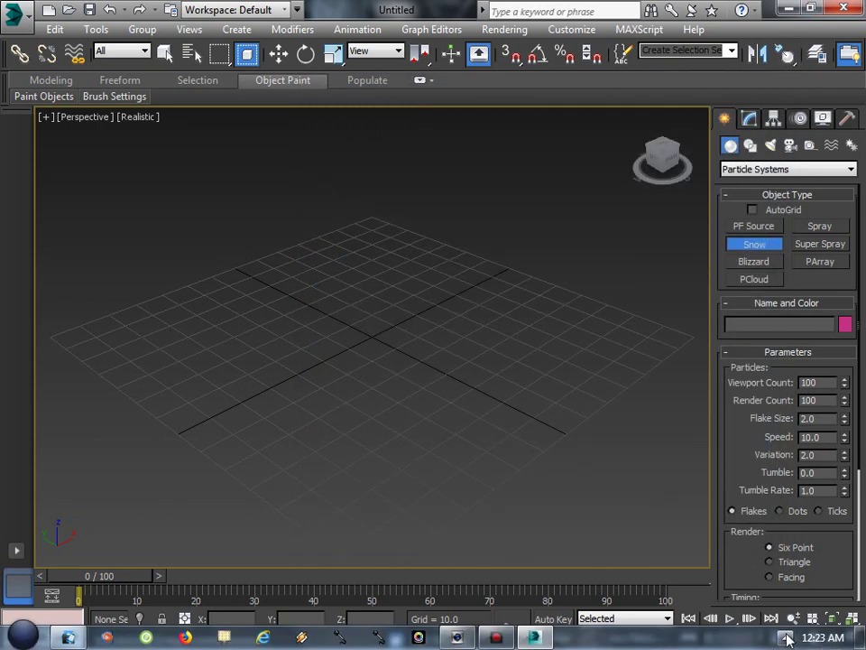
click(787, 640)
right_click(810, 532)
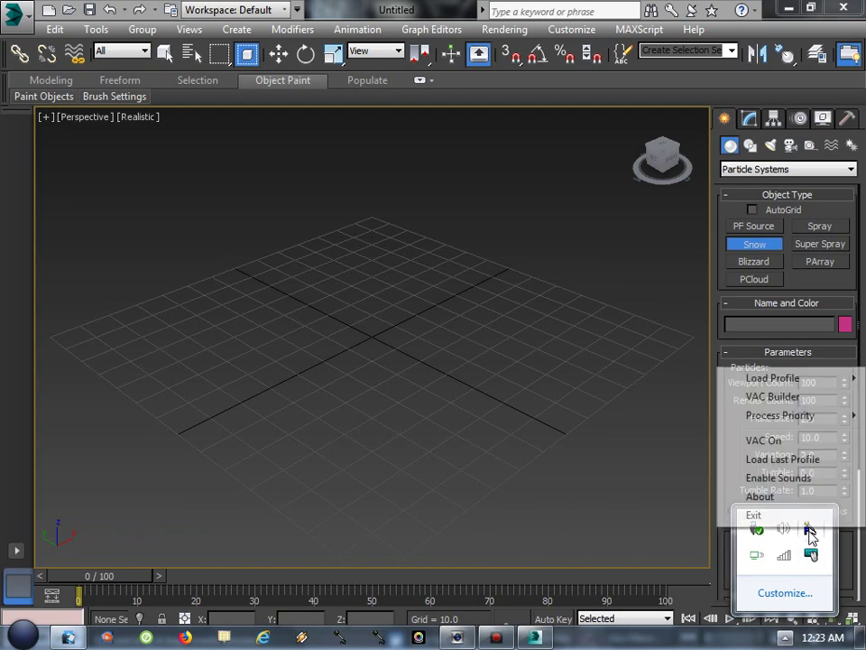
click(774, 439)
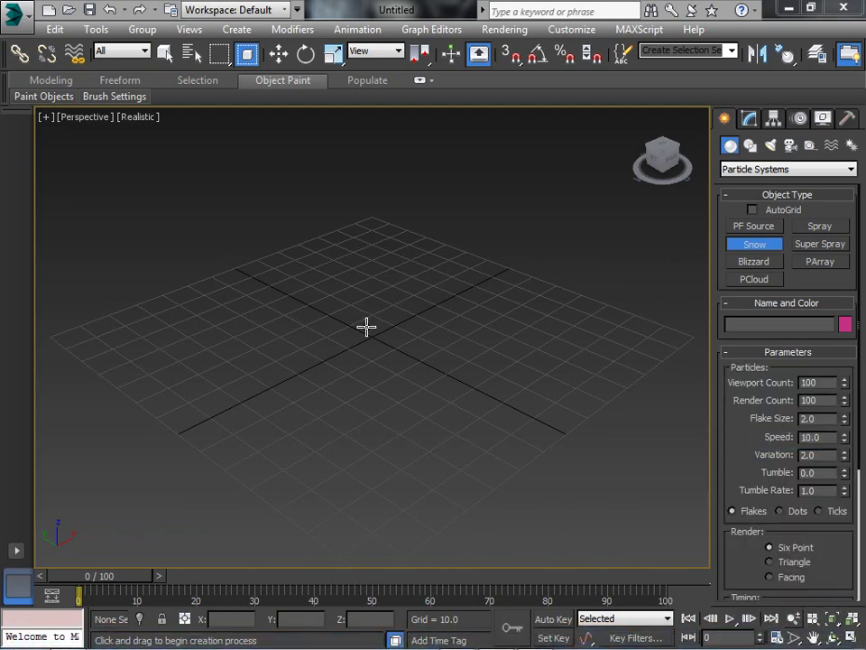
Create a standard primitive box near the grid centre, about 27 long, 21.6 wide and 15.2 high.
key(Up)
key(Up)
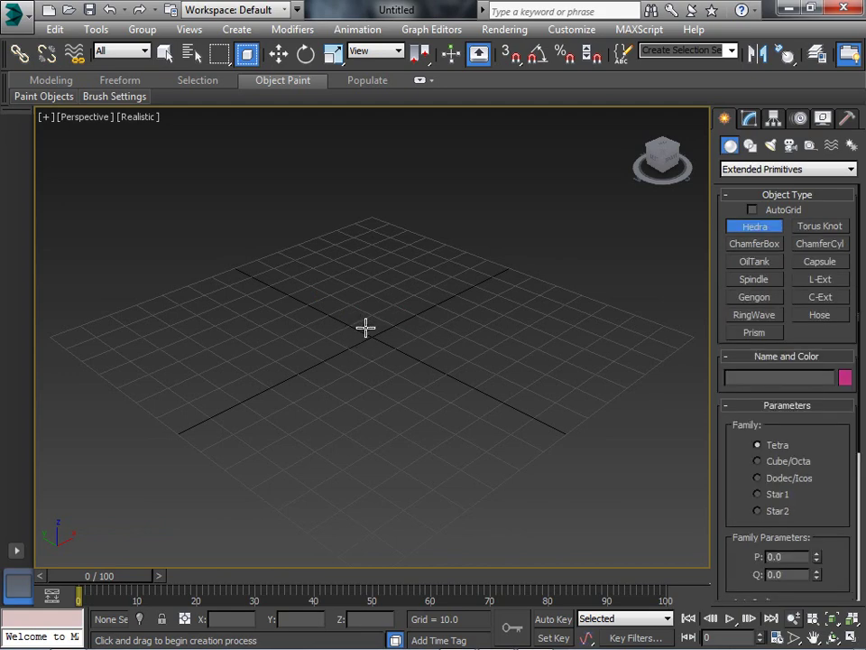
key(Up)
drag(362, 323, 469, 319)
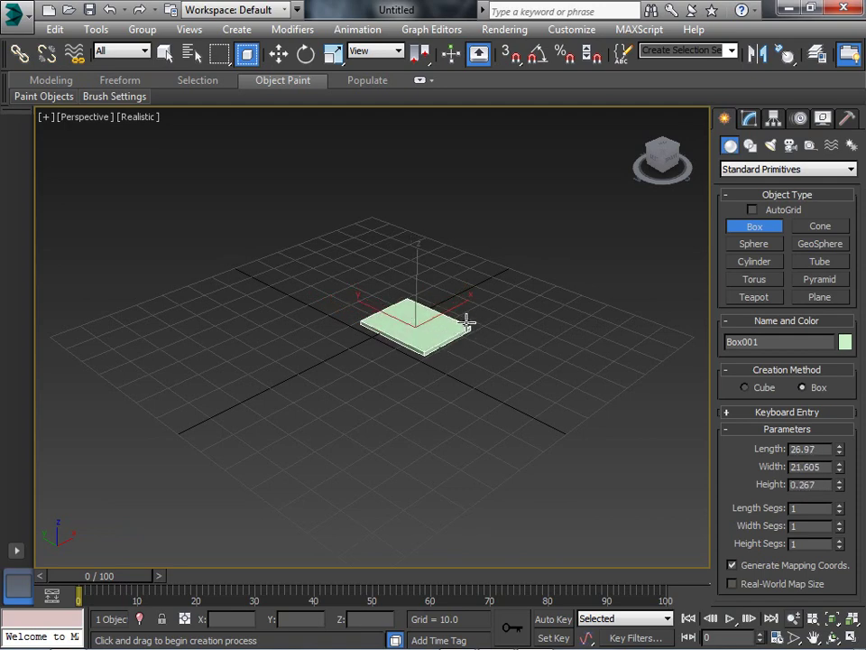
click(467, 282)
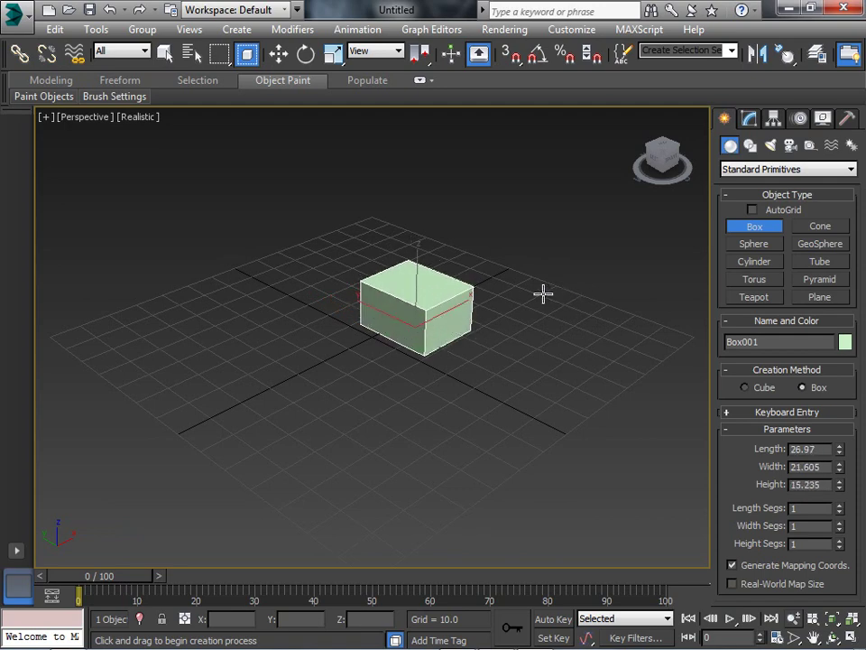
Switch the viewport to the Bottom view to look at the selected box from below.
key(Down)
key(Down)
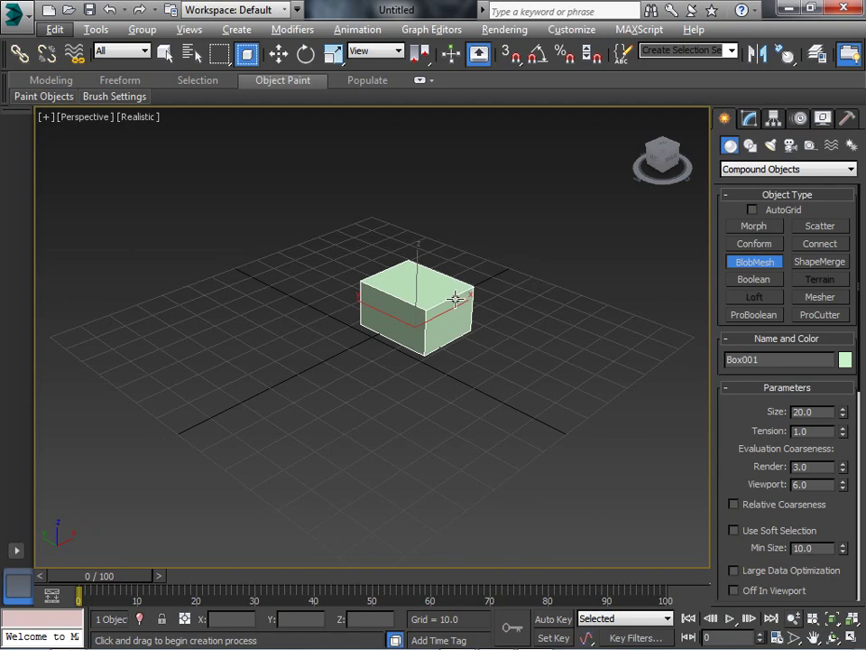
key(b)
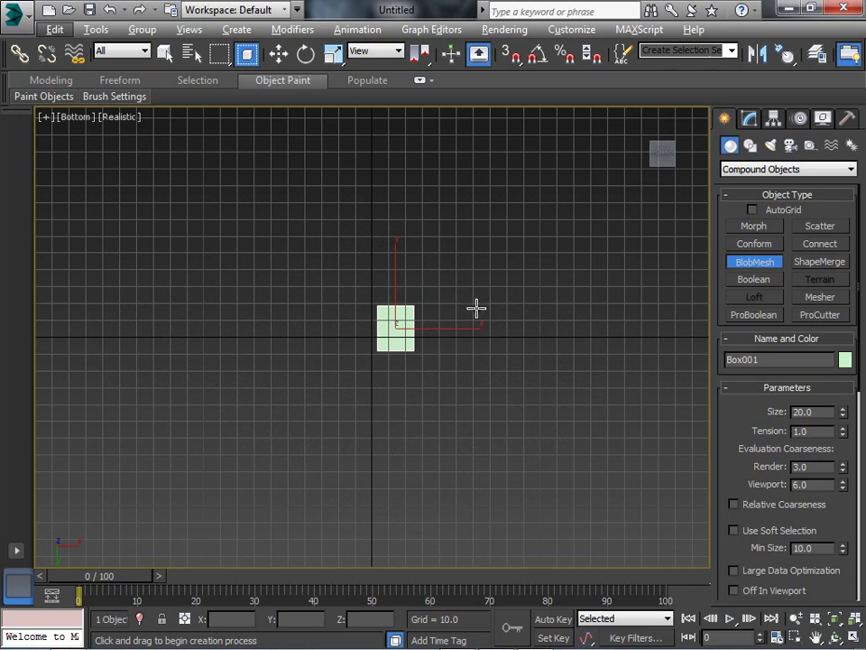
Leave the creation tool, restoring the angled Perspective view with the box deselected.
right_click(461, 305)
key(p)
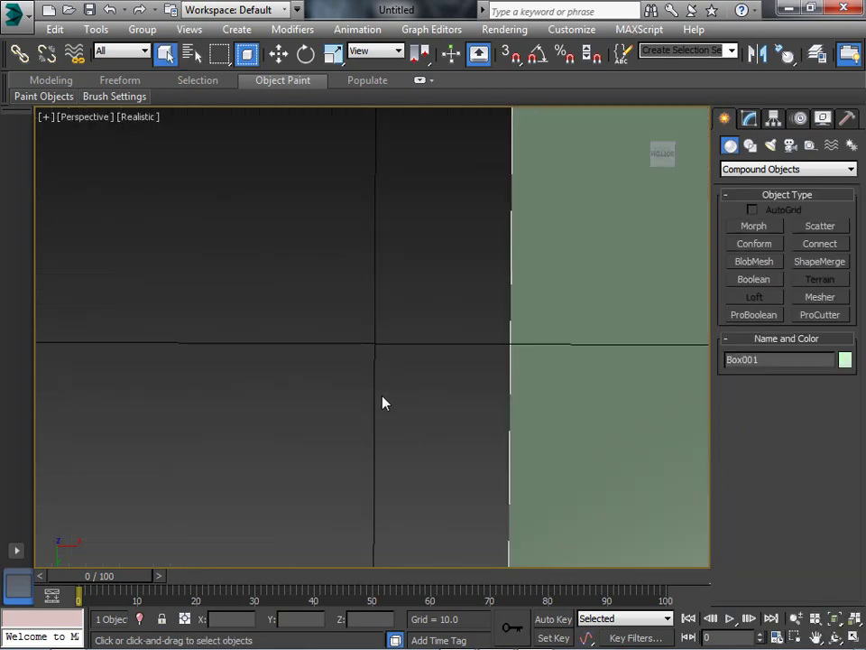
key(z)
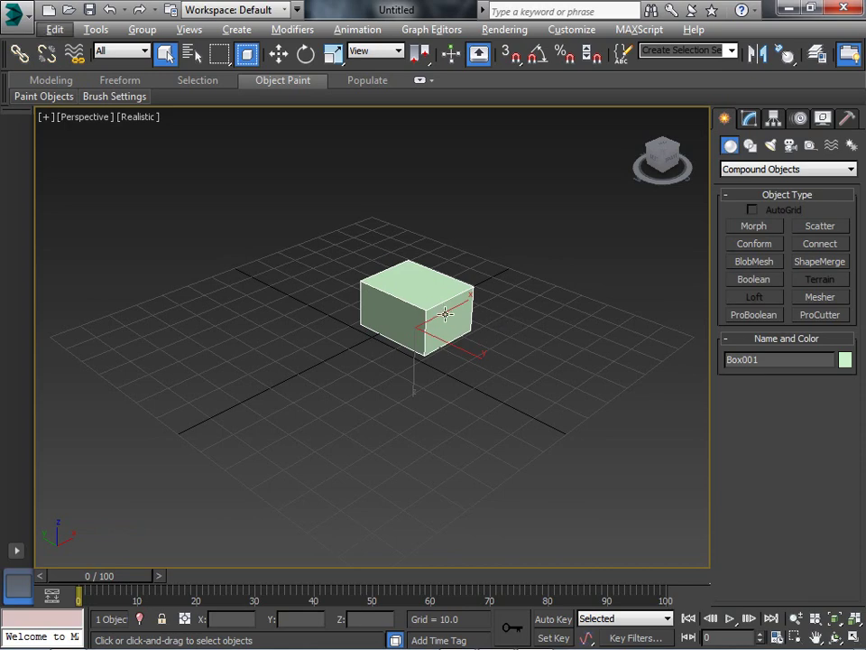
key(ctrl+d)
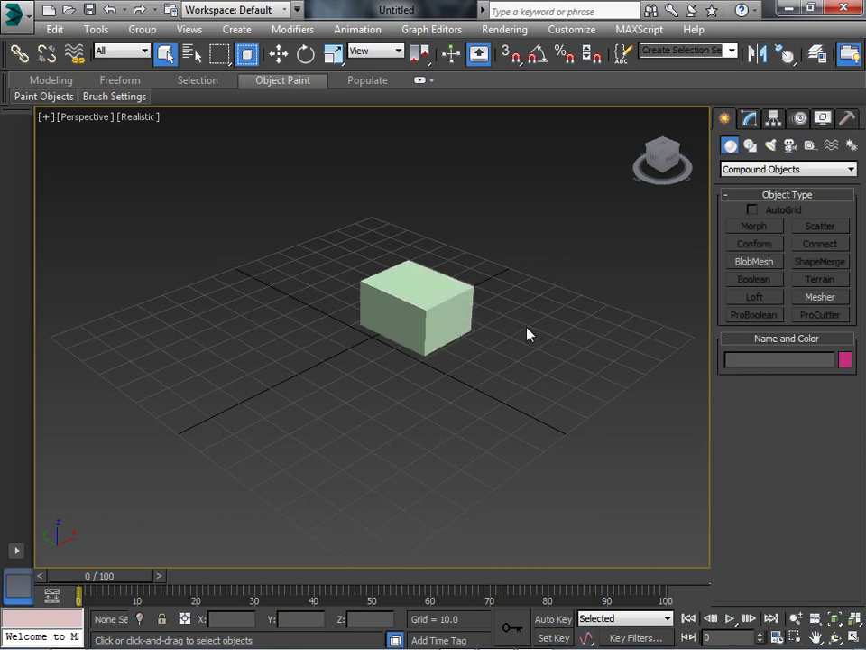
Show the deselected box in the Bottom view and rotate it with the ViewCube to an orthographic side angle.
key(b)
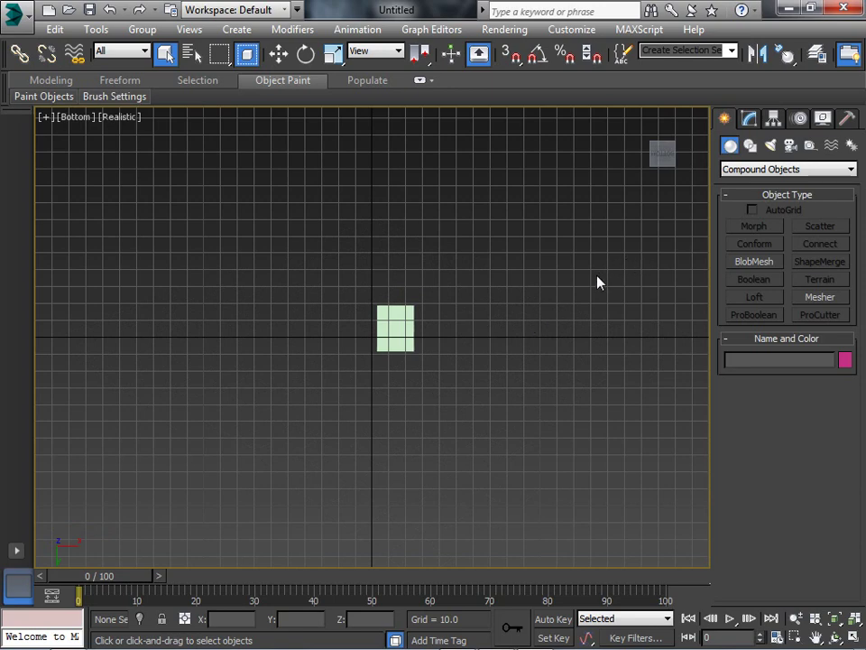
right_click(455, 333)
right_click(413, 341)
click(422, 344)
click(397, 328)
alt+click(398, 327)
right_click(431, 308)
right_click(377, 421)
right_click(400, 285)
click(653, 144)
drag(654, 145, 664, 158)
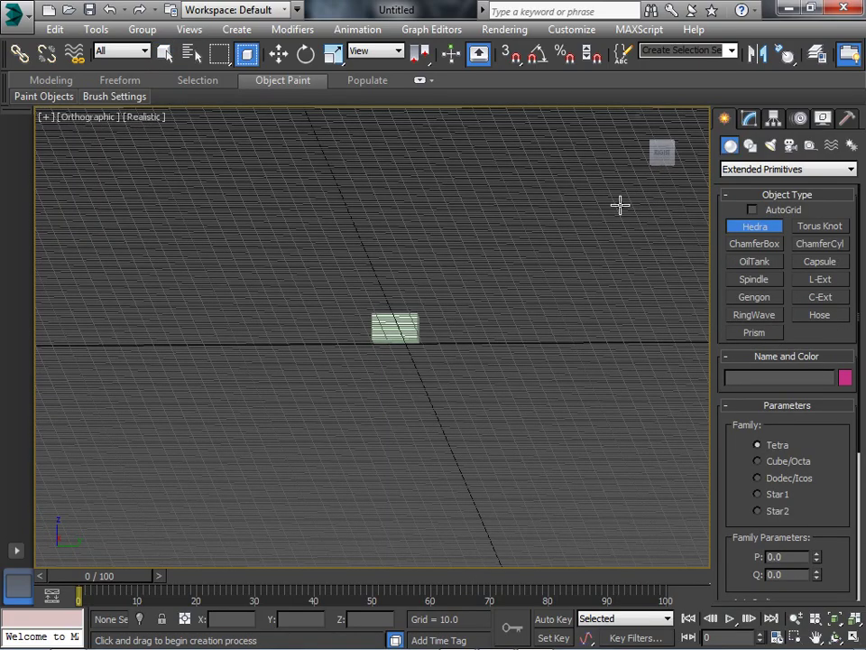
right_click(284, 161)
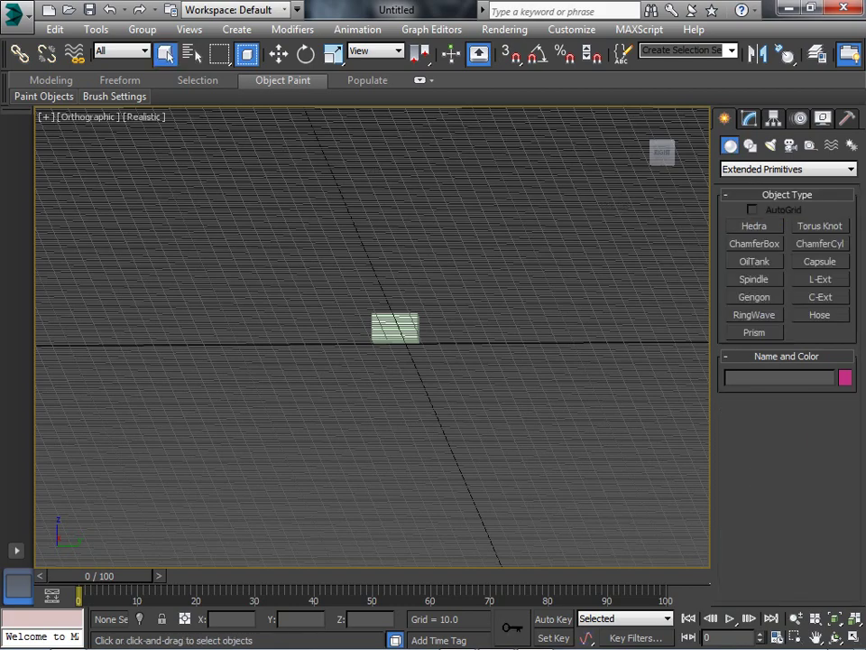
Display all four viewports and switch the orthographic one to Perspective and finally to the Bottom view.
click(852, 637)
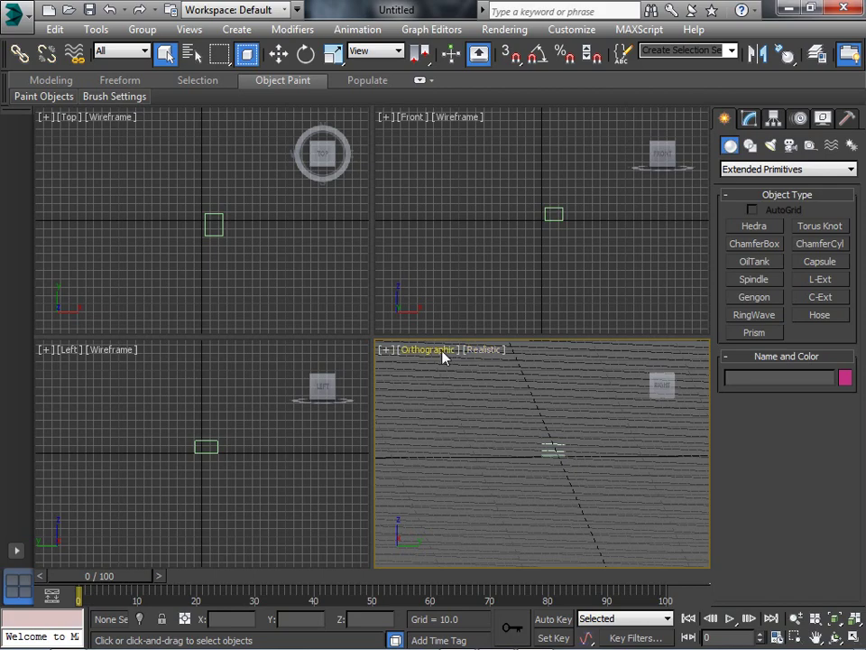
key(p)
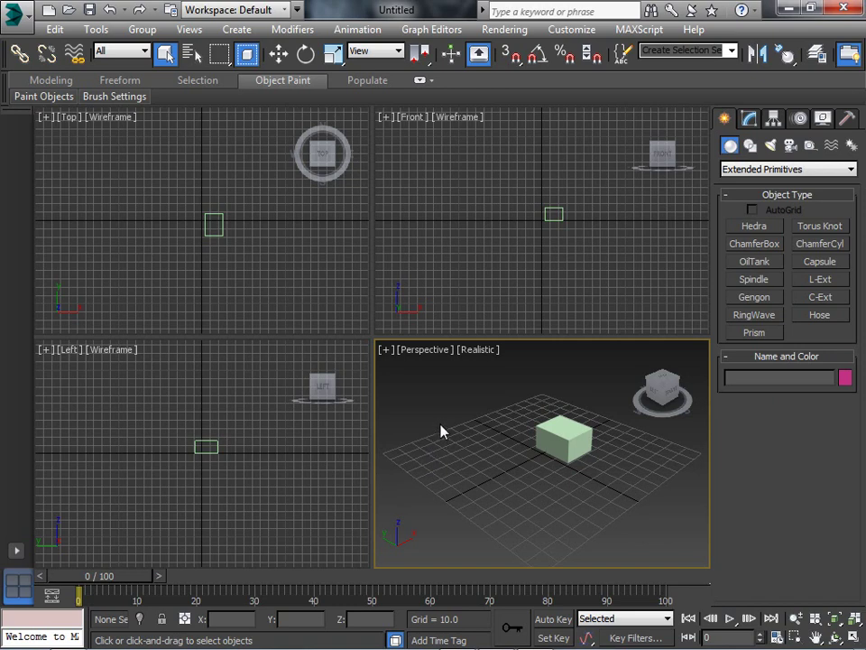
key(b)
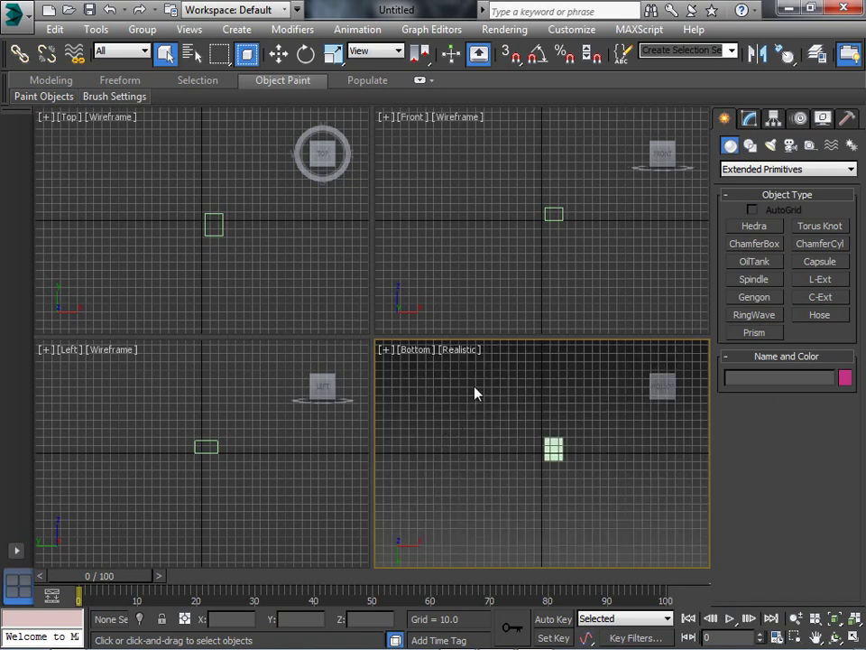
click(796, 618)
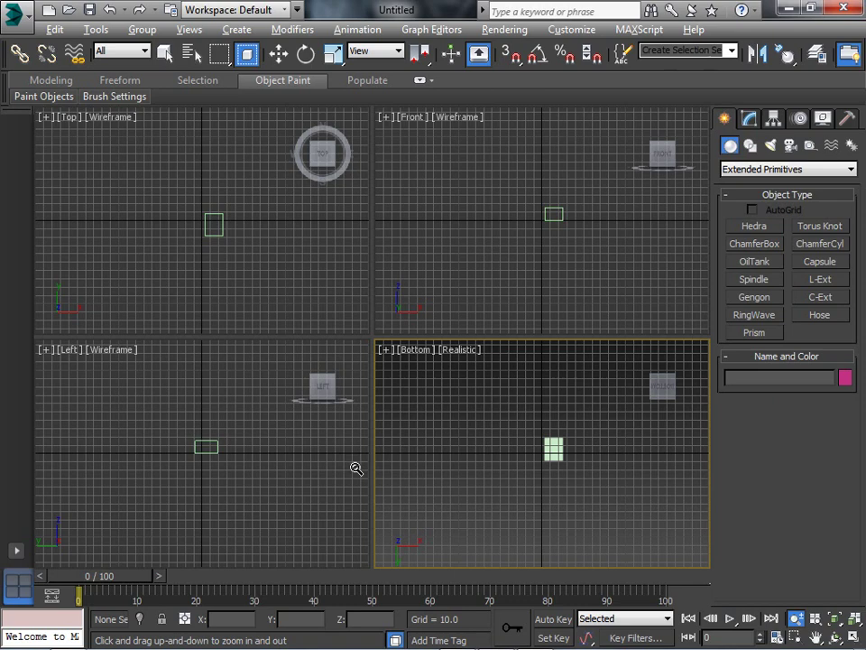
Close 3ds Max without saving the scene and turn VAC voice recognition off.
click(847, 10)
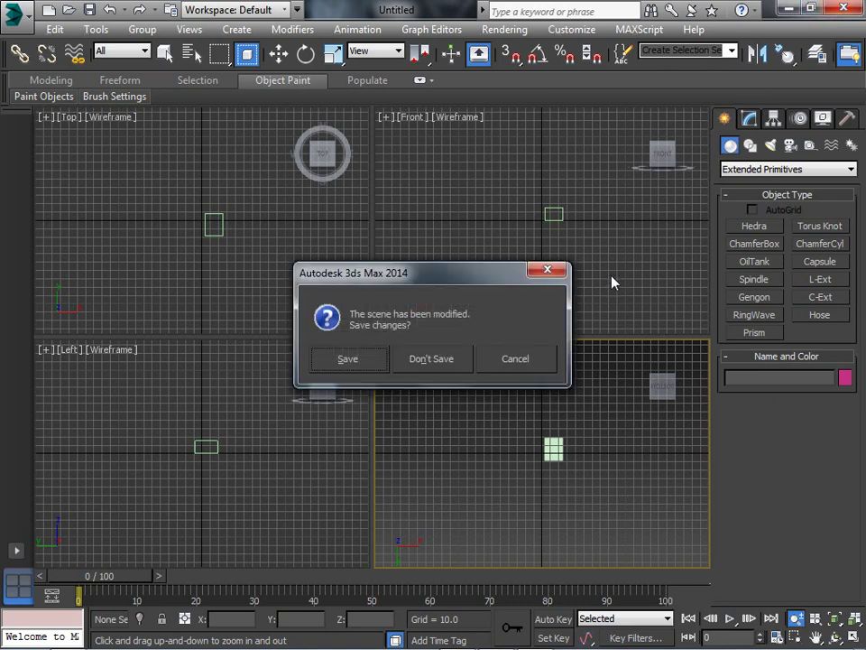
click(442, 372)
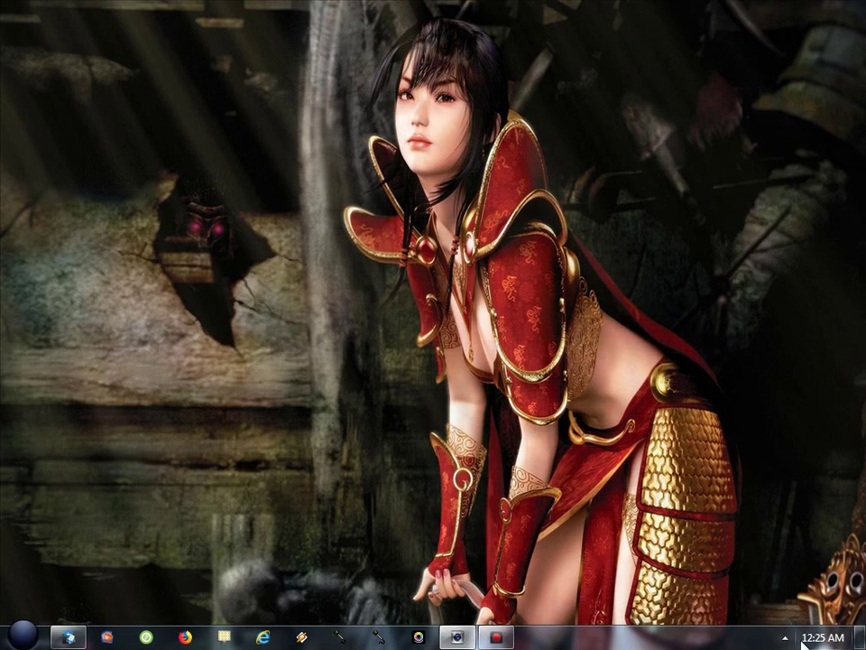
click(785, 637)
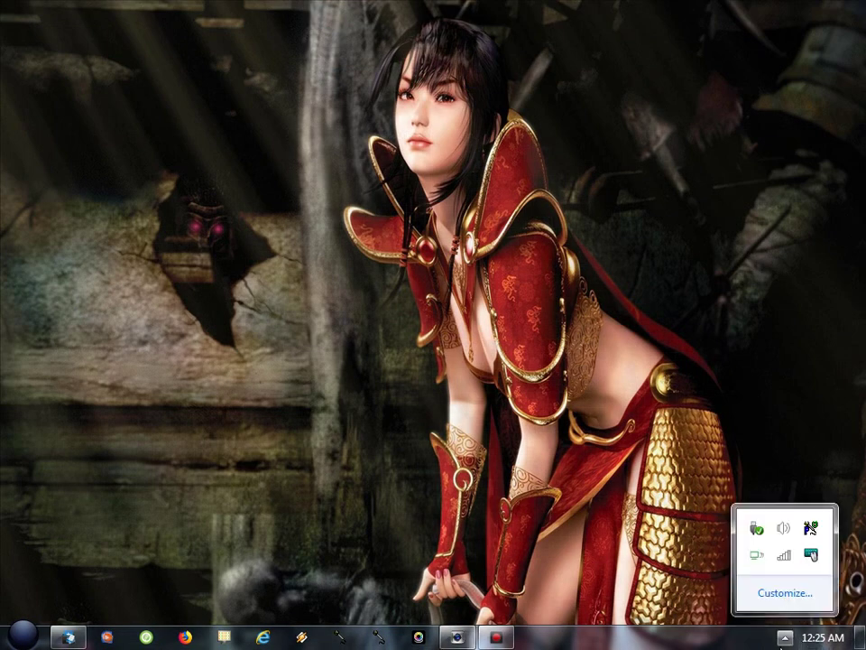
right_click(810, 531)
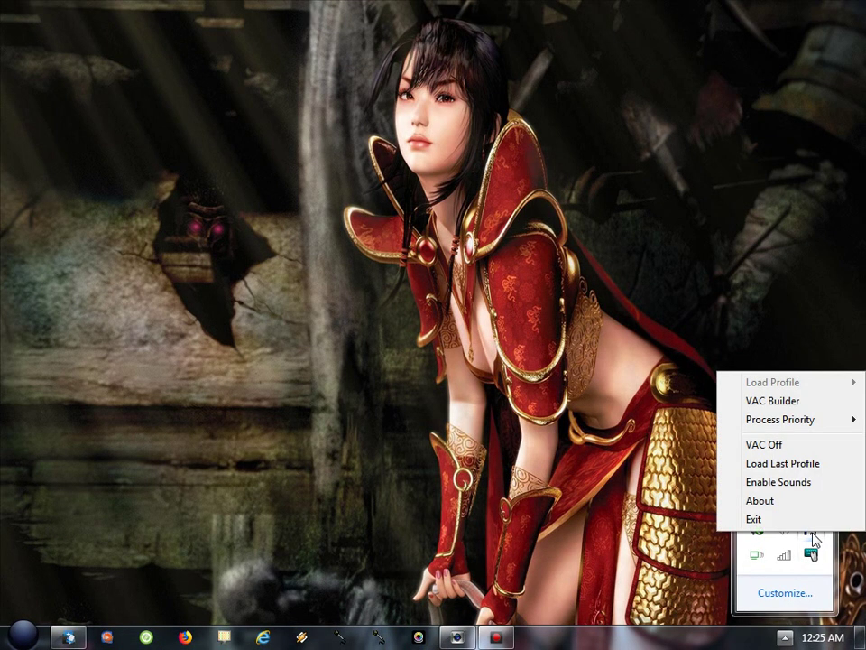
click(782, 443)
Display the profiles VAC can load and exit the VAC program.
click(785, 637)
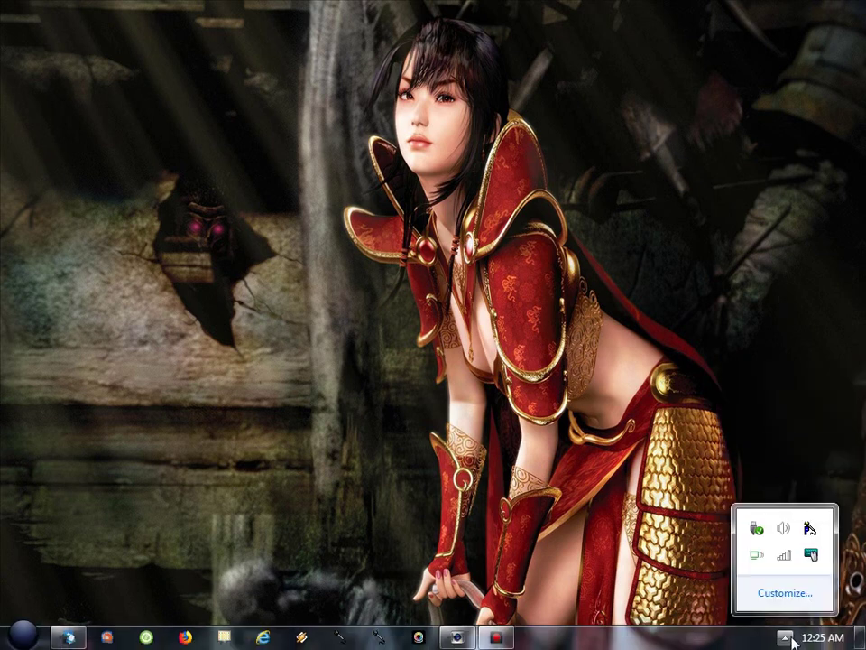
right_click(808, 528)
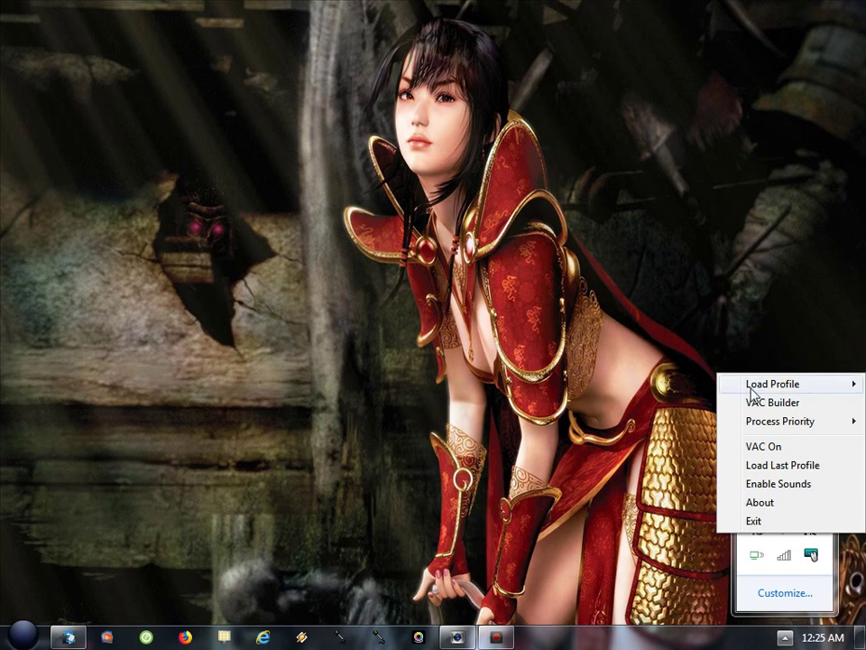
mouse_move(751, 388)
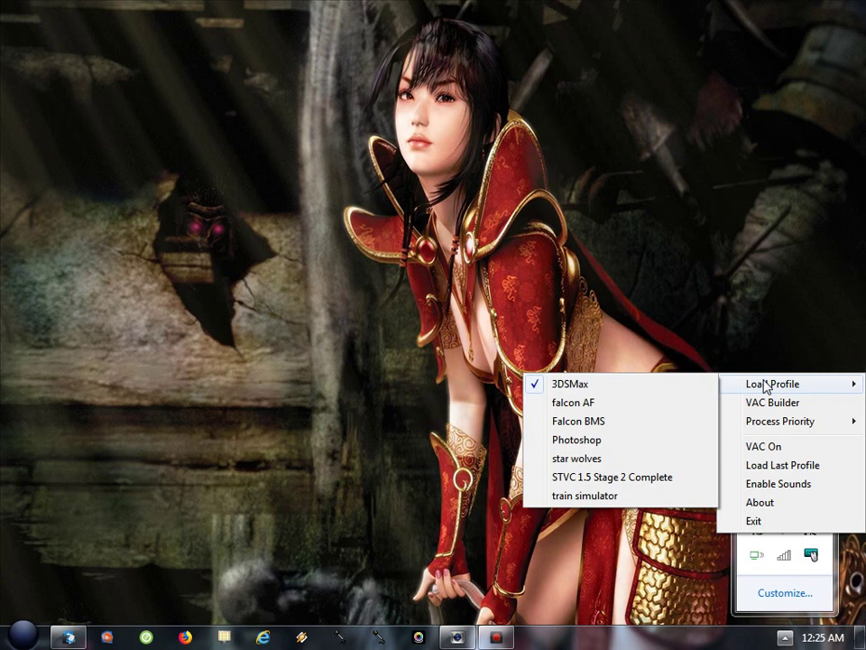
click(768, 382)
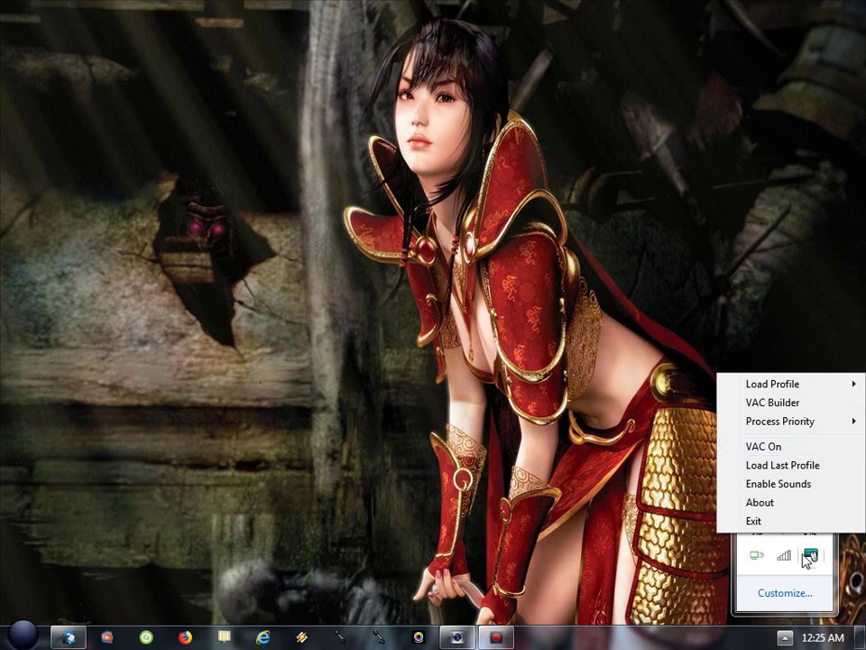
click(757, 522)
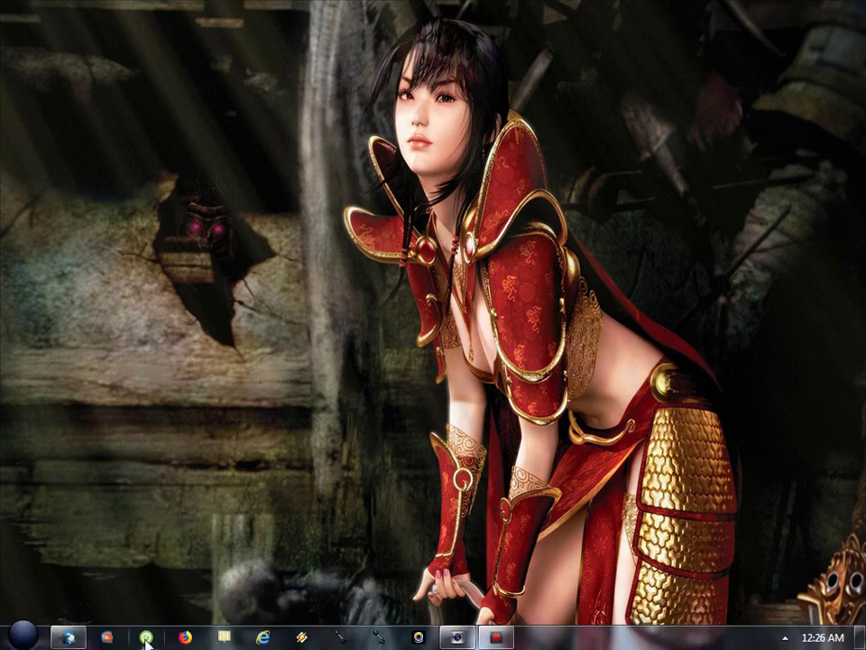
Launch VACBuilder, look over its Profile Attributes and Action Attributes, and reposition its window on the desktop.
mouse_move(340, 14)
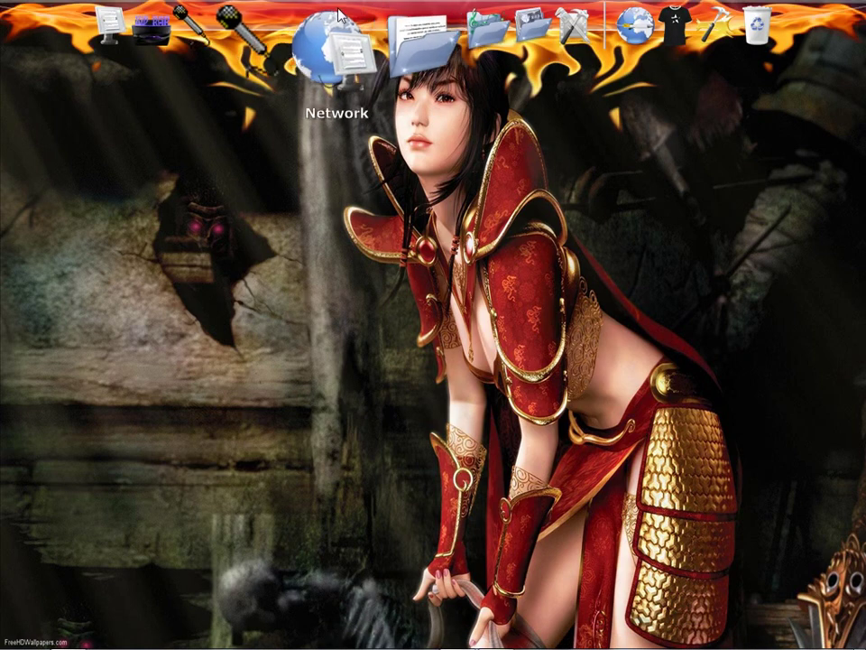
click(262, 34)
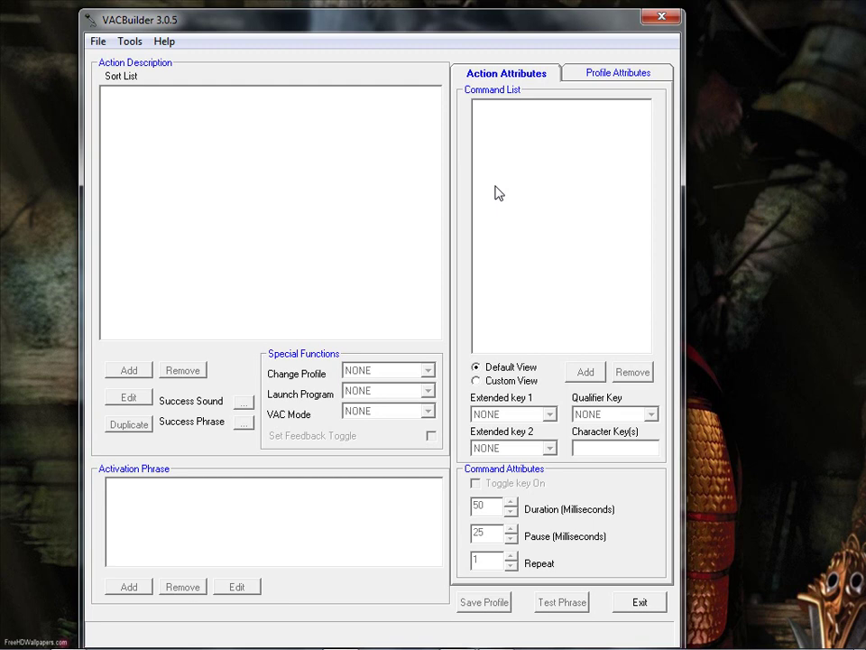
click(607, 77)
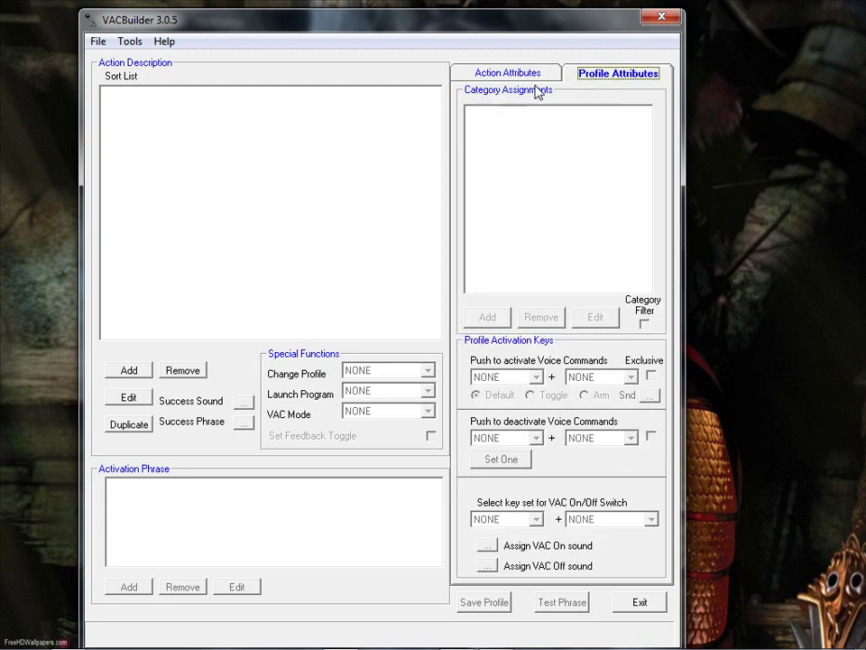
click(495, 78)
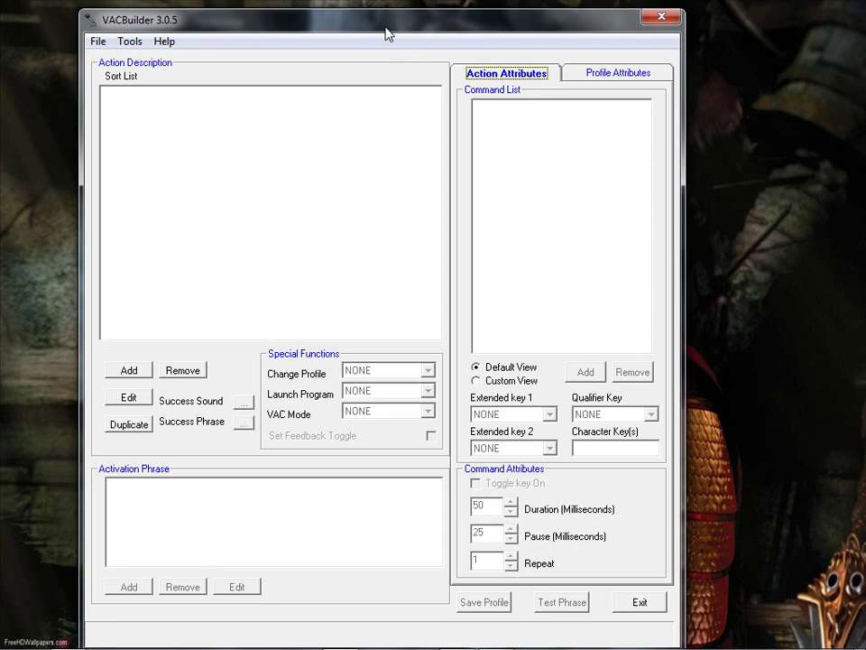
drag(385, 30, 434, 47)
drag(418, 77, 442, 42)
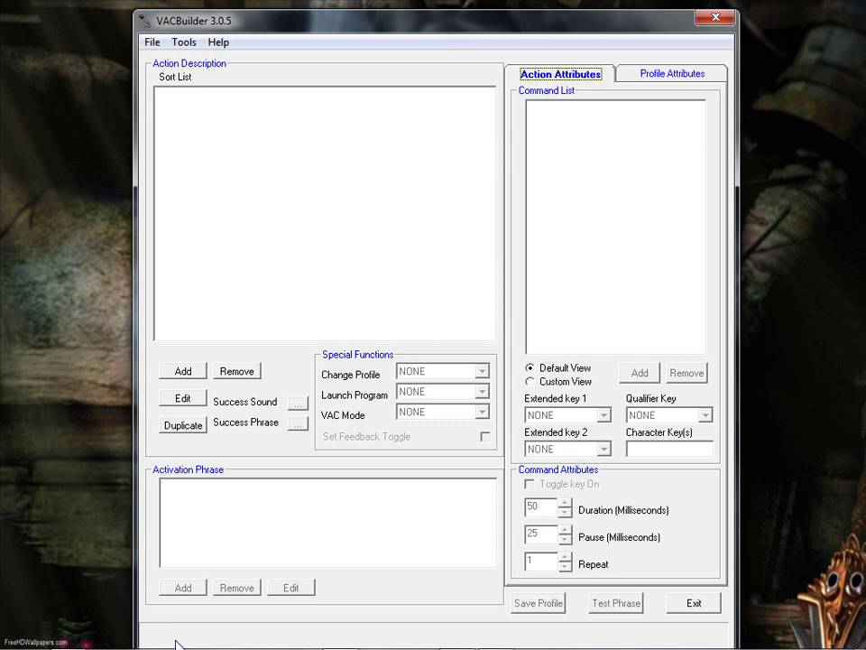
Look at the Autodesk 2014 programs available in the desktop dock.
mouse_move(181, 643)
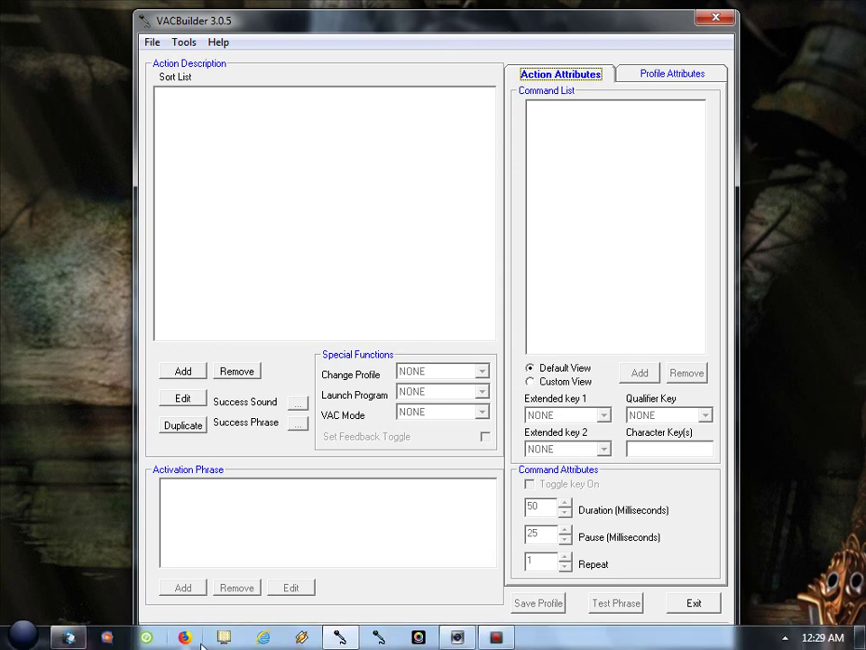
mouse_move(276, 7)
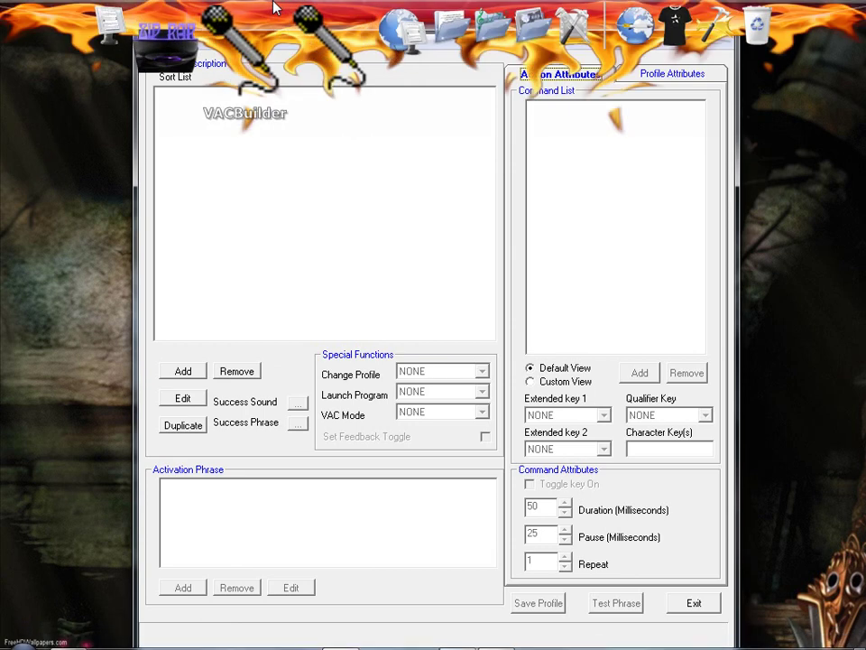
click(227, 56)
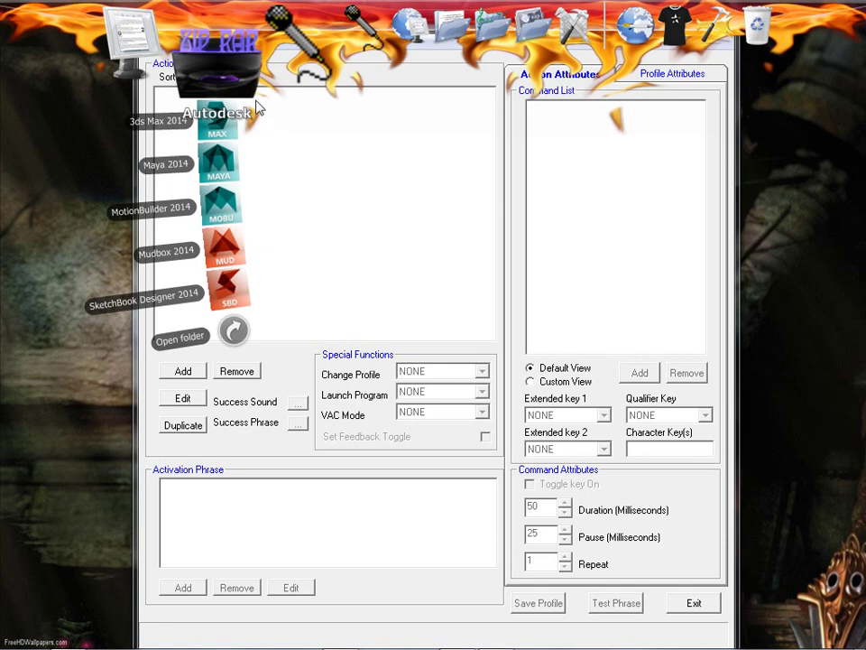
click(236, 70)
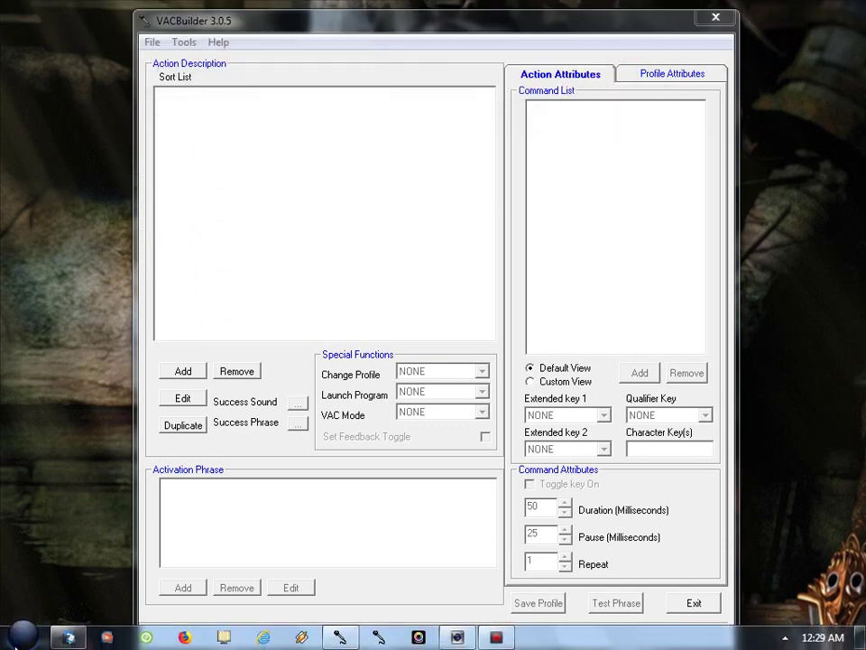
Examine the installed Adobe Master Collection CS6 programs and the file options of one program shortcut.
click(23, 637)
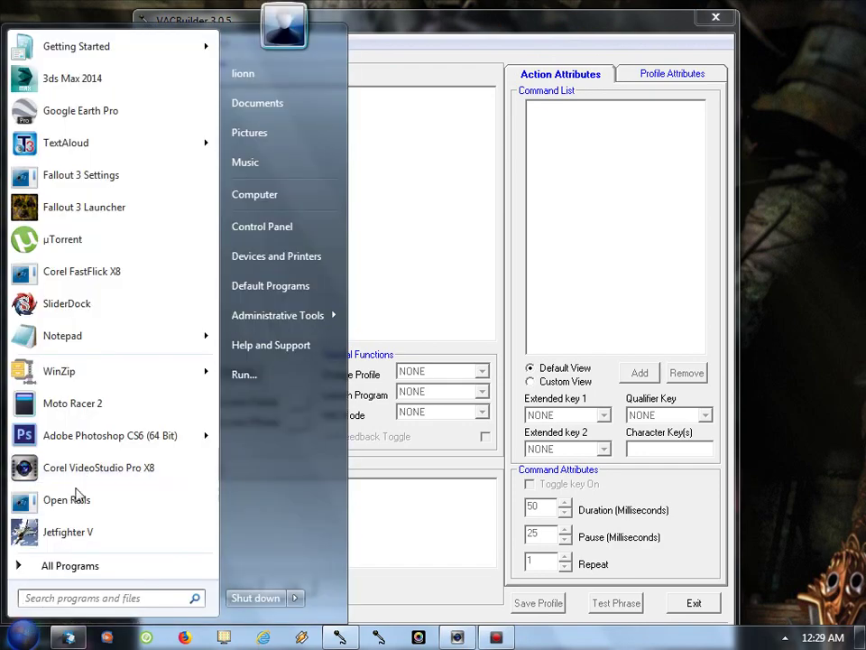
click(45, 568)
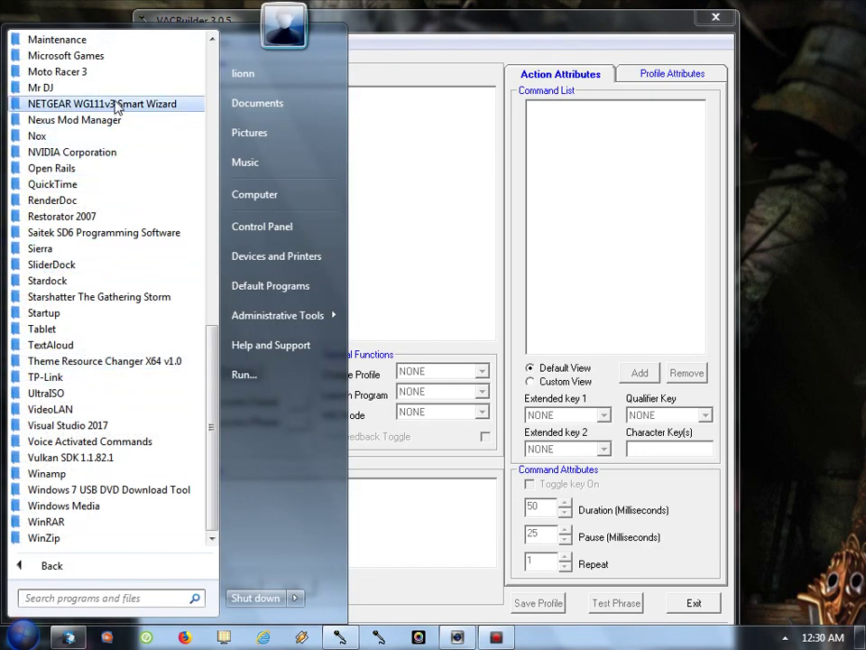
scroll(161, 90, up, 10)
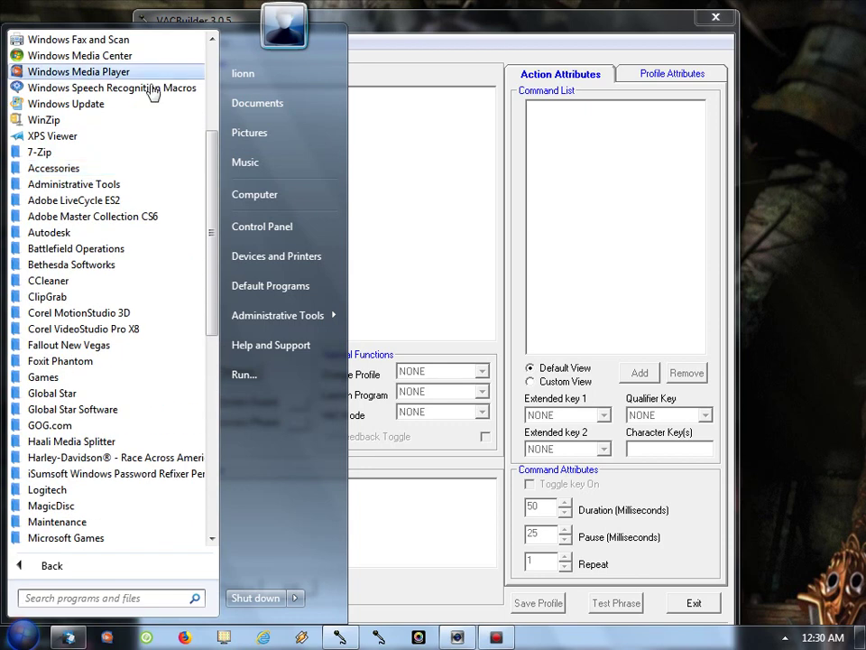
click(79, 217)
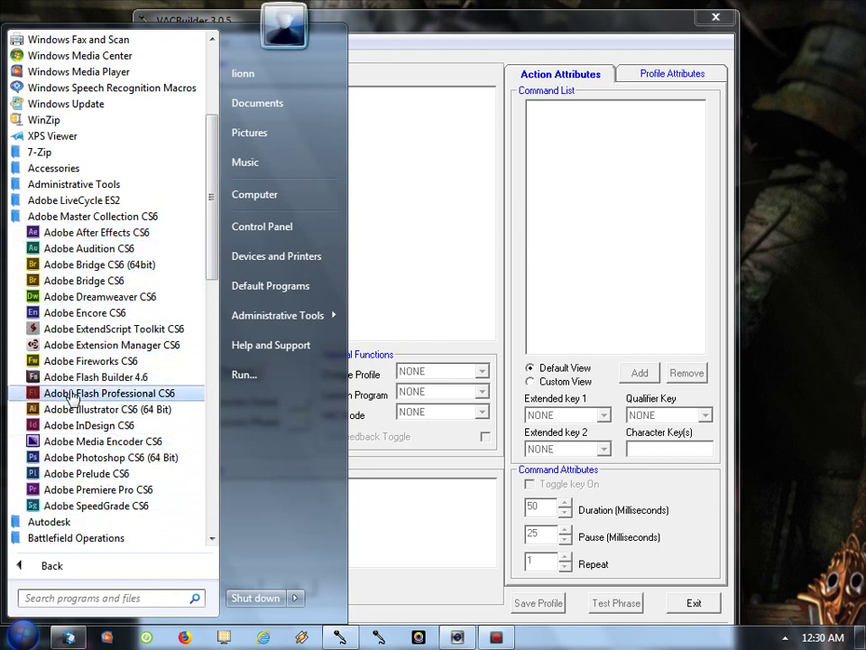
right_click(78, 476)
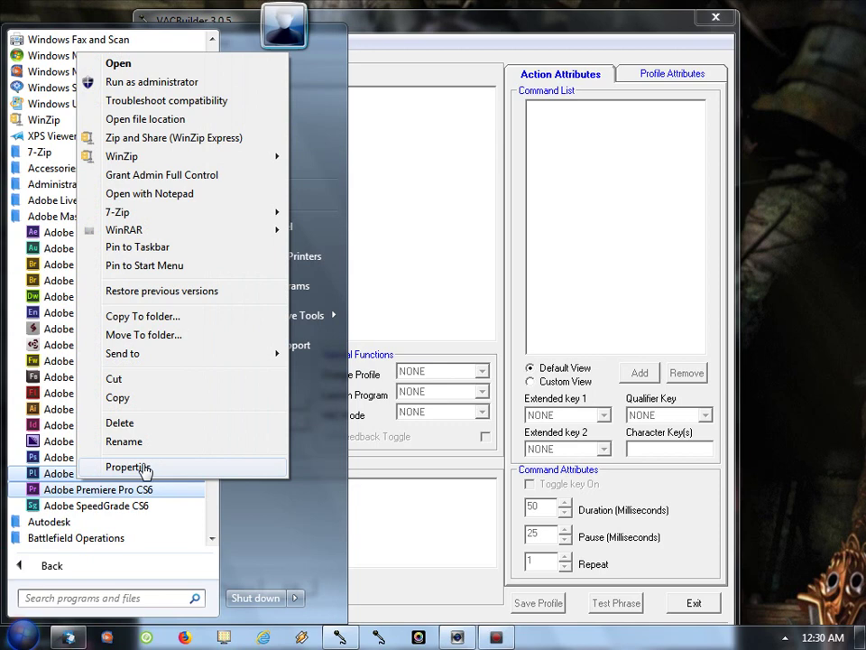
click(256, 563)
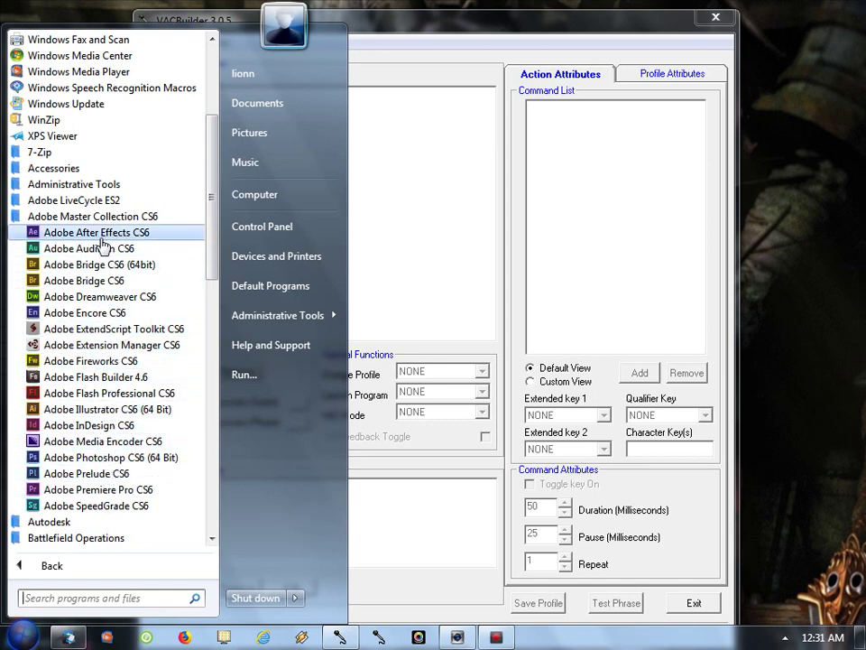
click(516, 153)
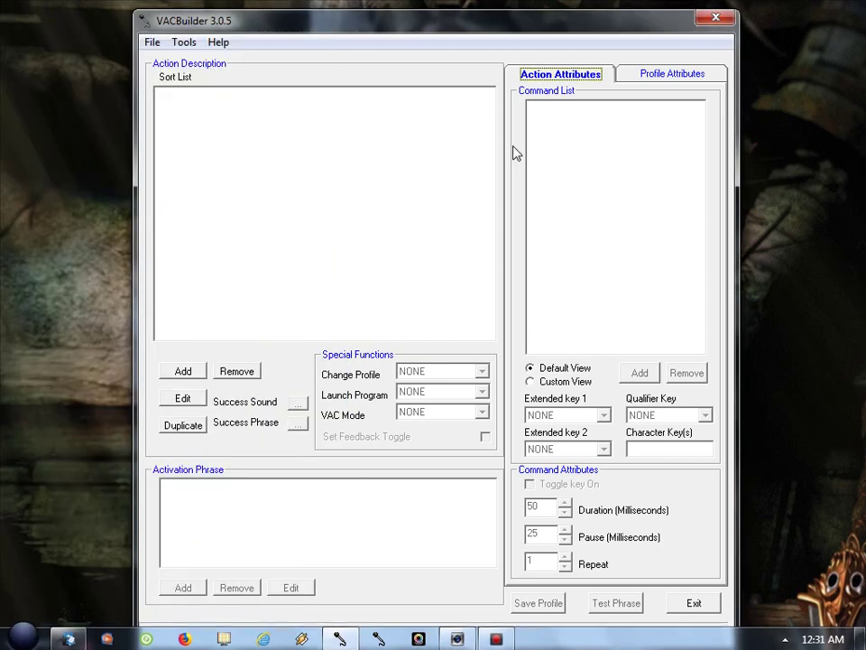
Load the 3DSMax profile in VACBuilder and review its list of voice actions.
click(151, 42)
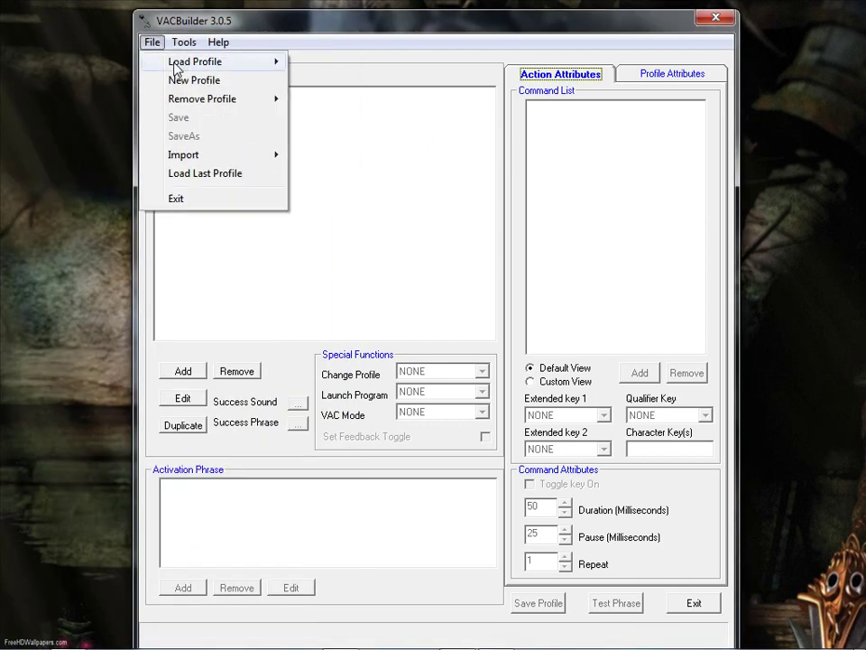
mouse_move(180, 62)
click(362, 60)
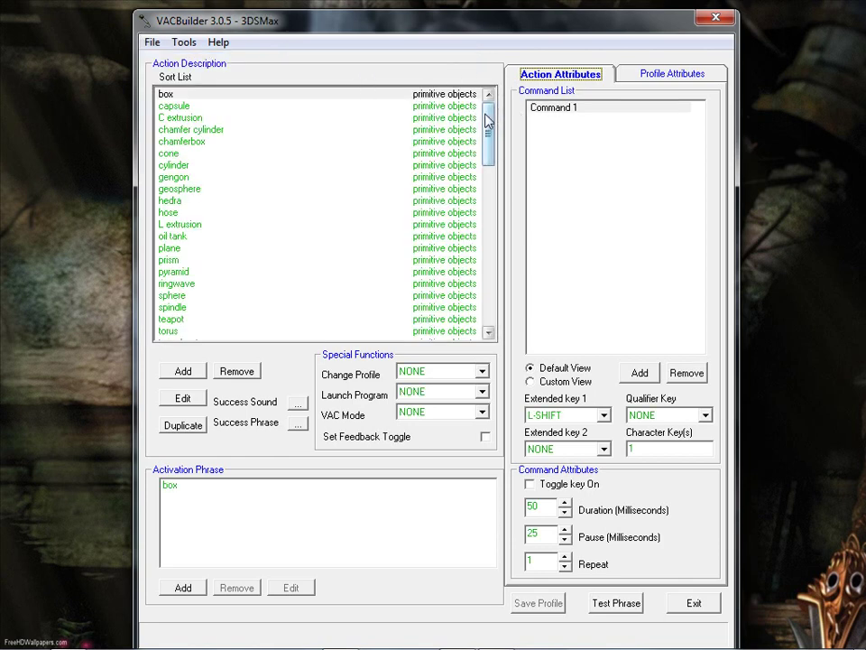
drag(487, 121, 485, 193)
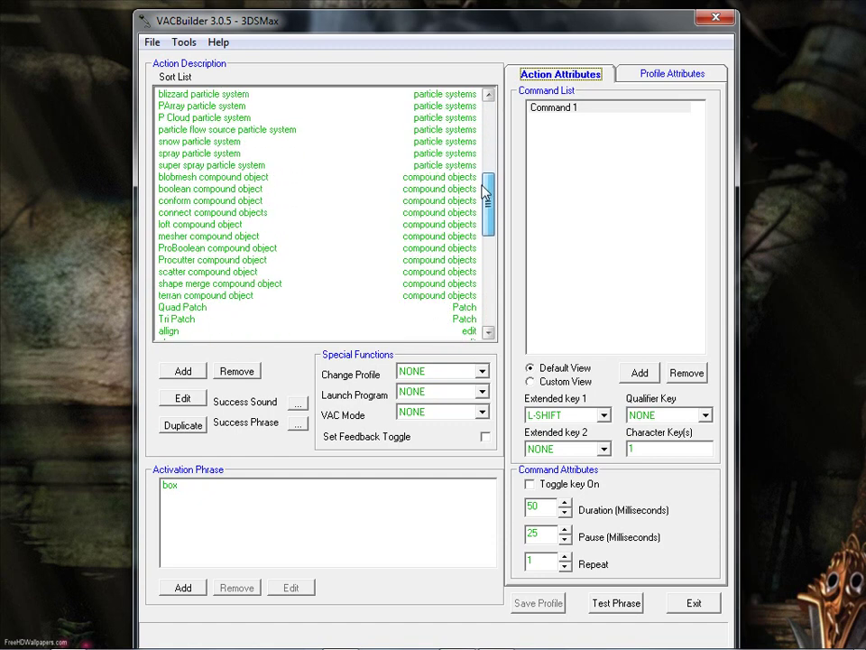
drag(484, 194, 486, 280)
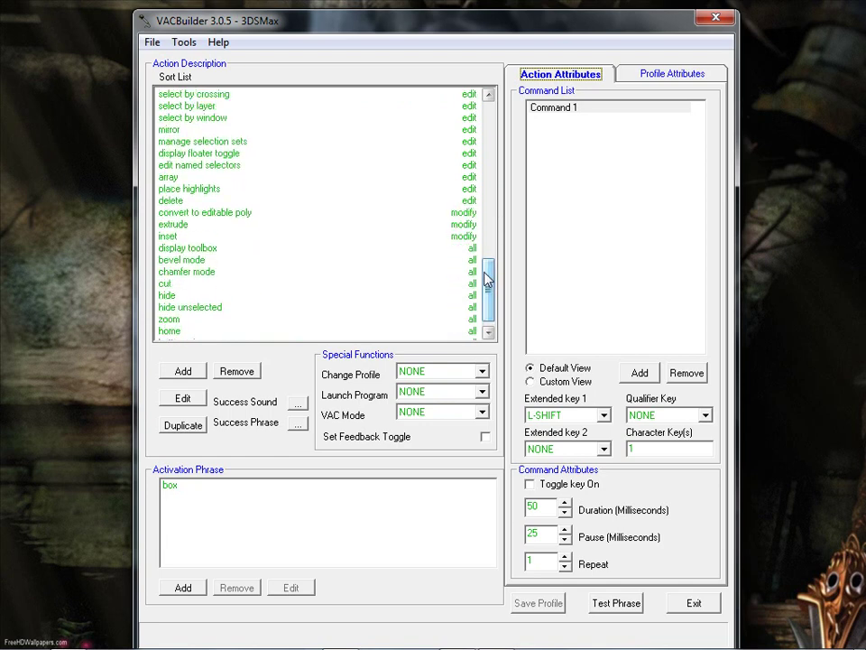
Run a phrase test of the 3DSMax profile with spoken commands such as zoom, delete, box and gengon, and end the test.
click(604, 602)
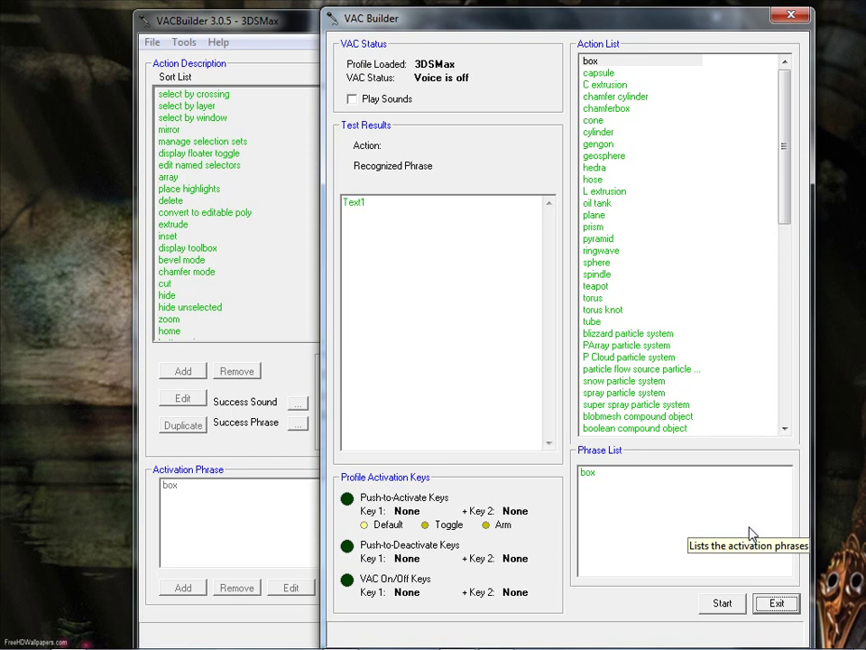
click(722, 603)
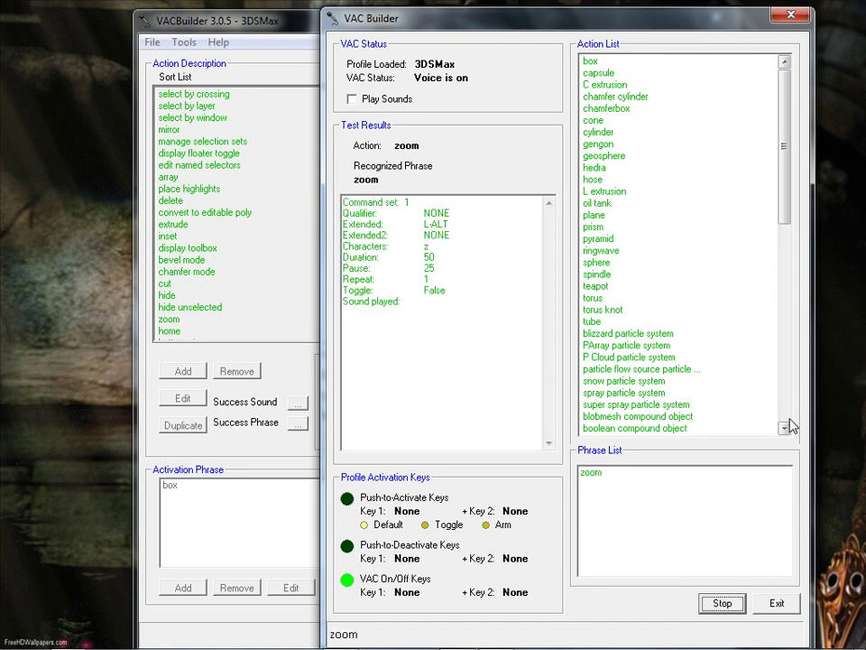
scroll(776, 406, down, 10)
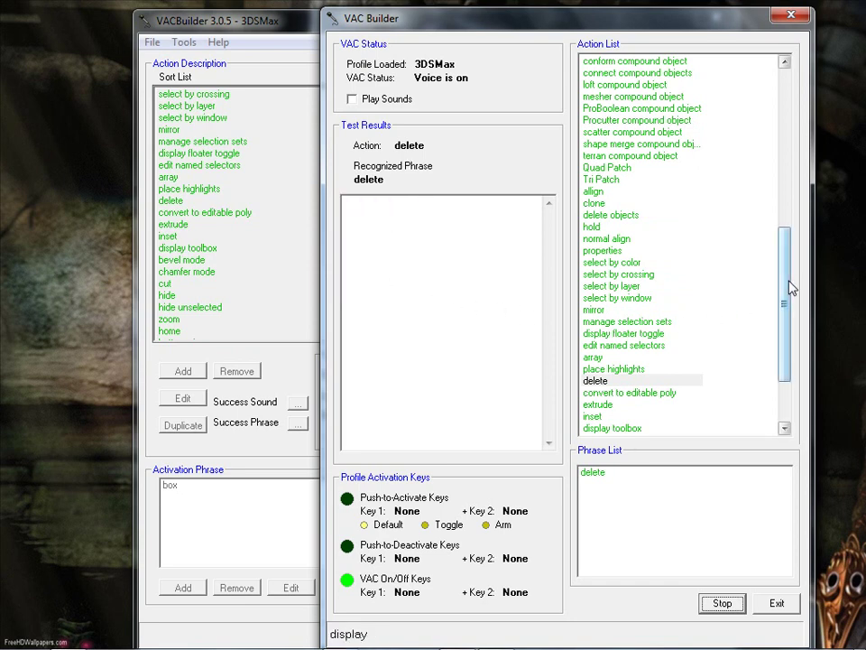
drag(788, 287, 808, 384)
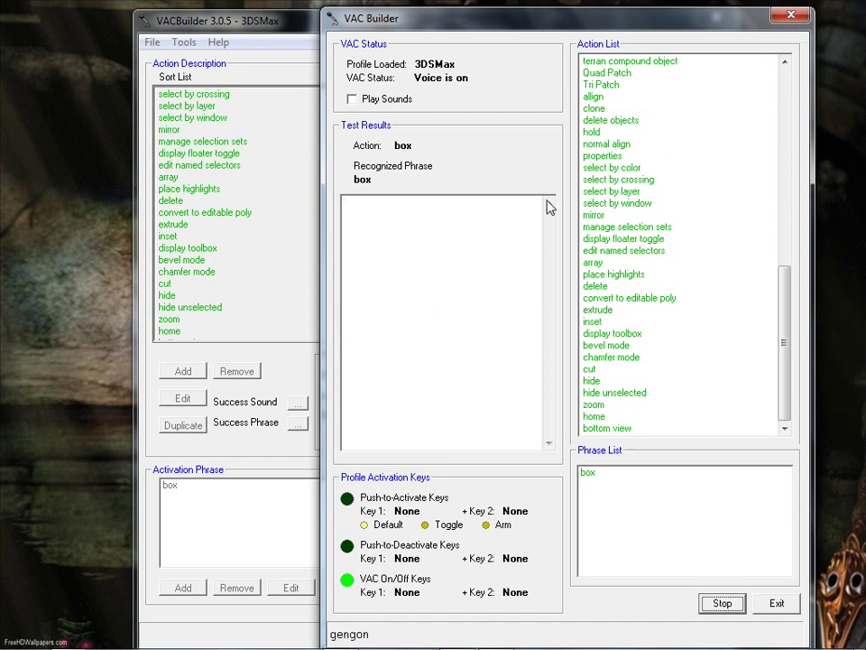
click(720, 602)
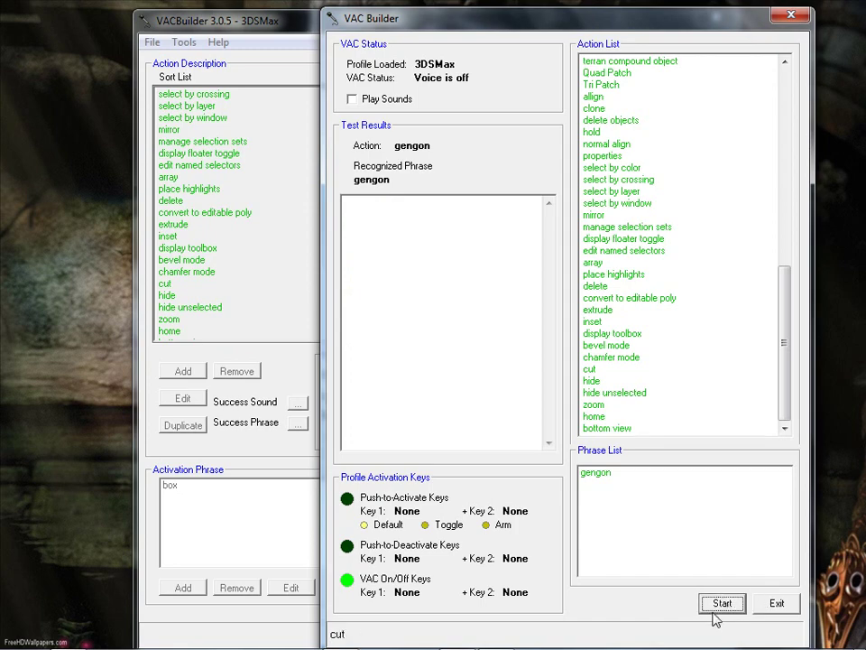
click(776, 605)
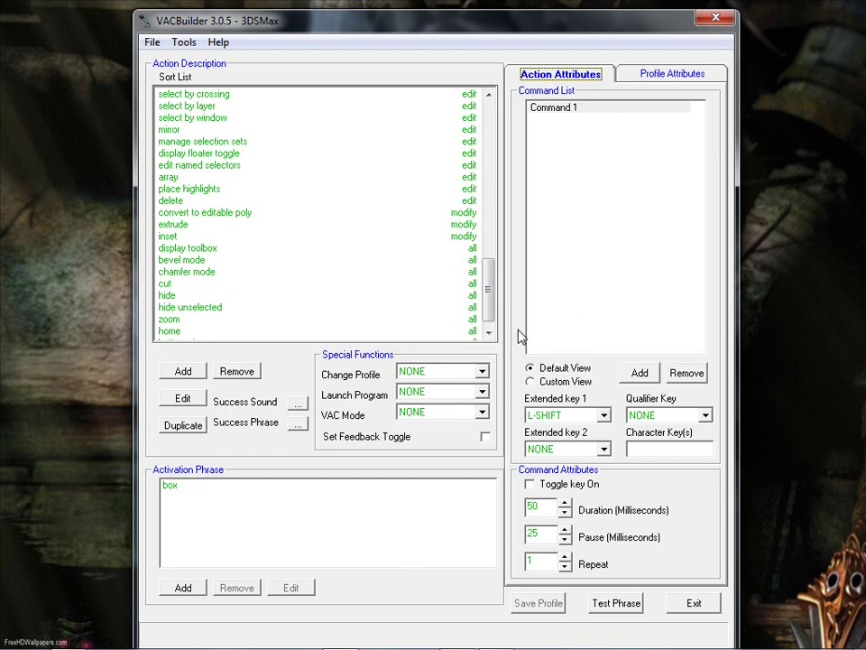
Exit VACBuilder and return to the desktop.
click(632, 148)
right_click(632, 148)
click(451, 52)
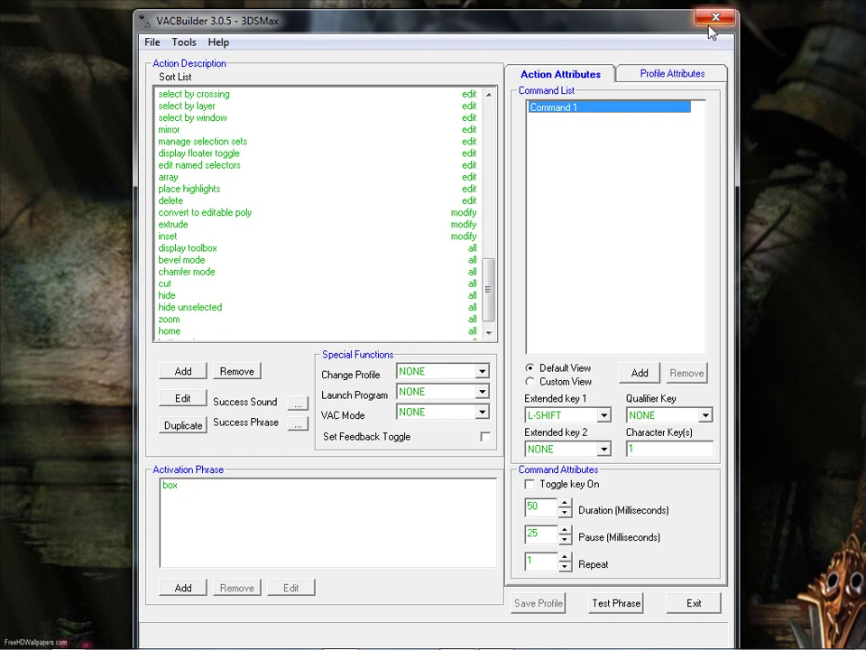
click(709, 610)
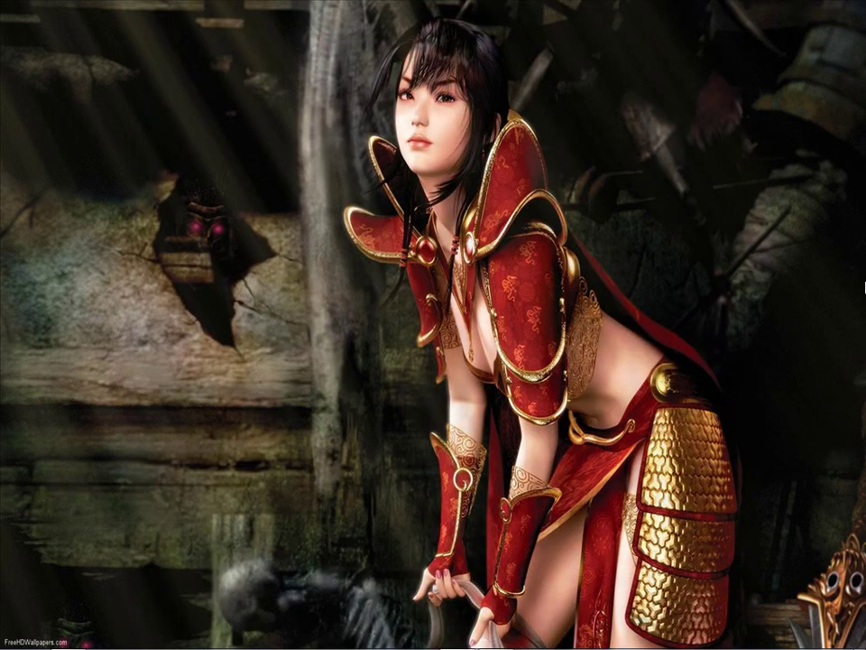
mouse_move(461, 643)
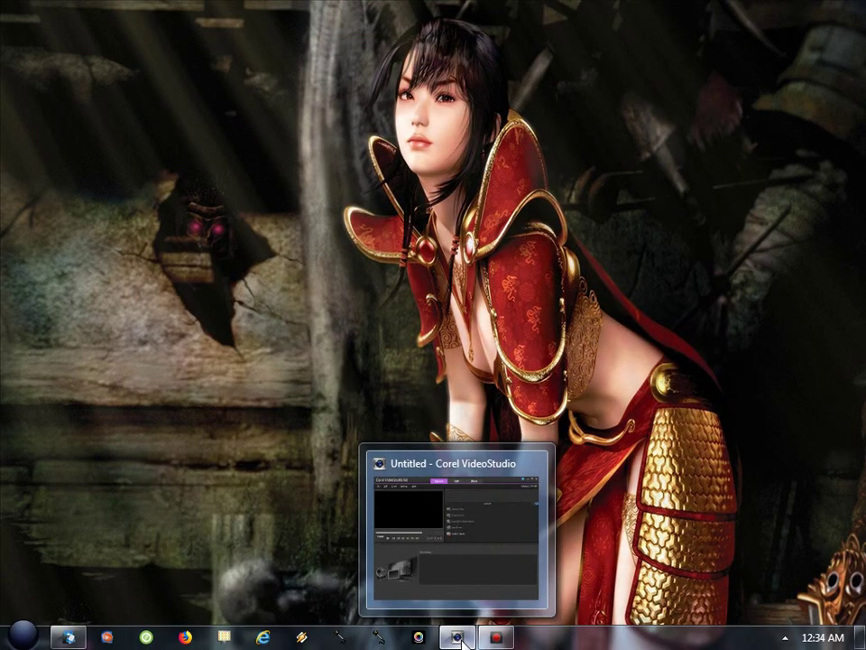